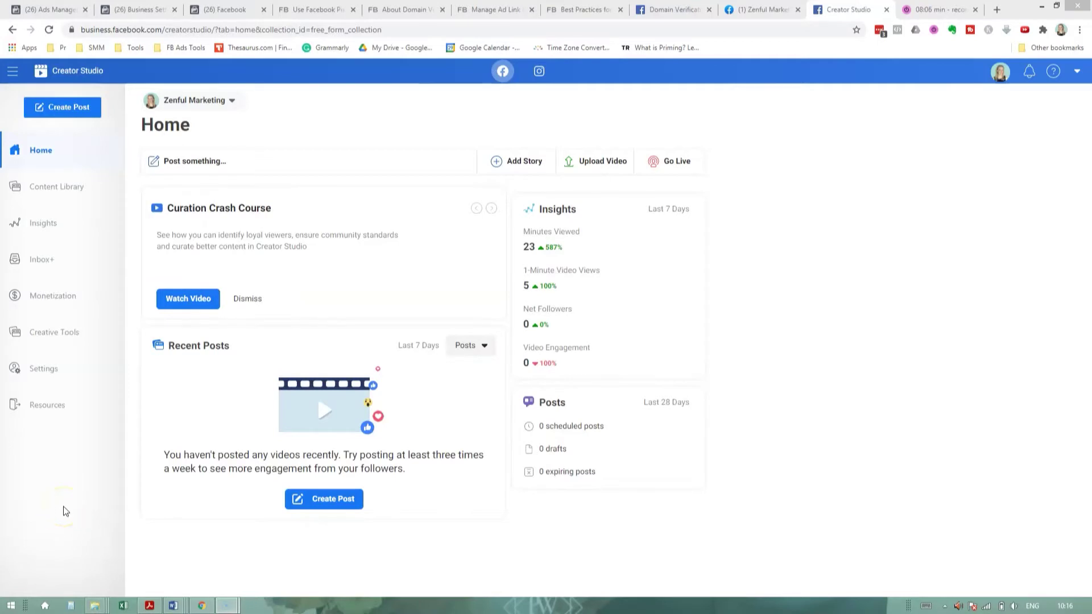
# Step: Start a new page post with the pasted Facebook Ads Calculator text and link, and review the free quiz link preview
pyautogui.click(209, 163)
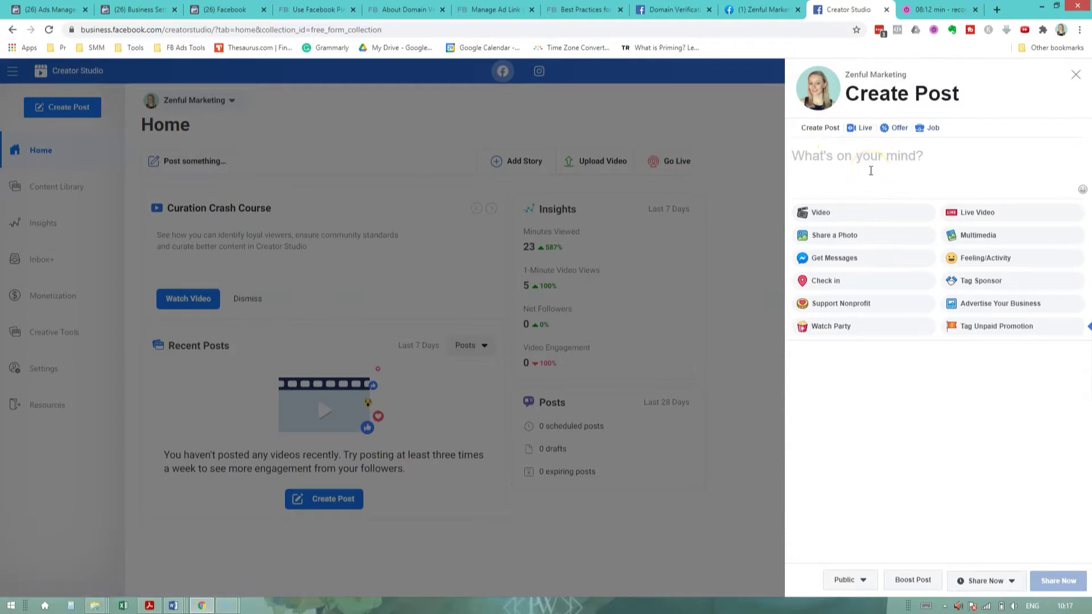
pyautogui.write('How much EXACTLY should you spend on your Facebook ads?  Grab my FREE Facebook Ads Calculator to find out - ZenfulMarketing.com/Calculator')
pyautogui.click(1008, 184)
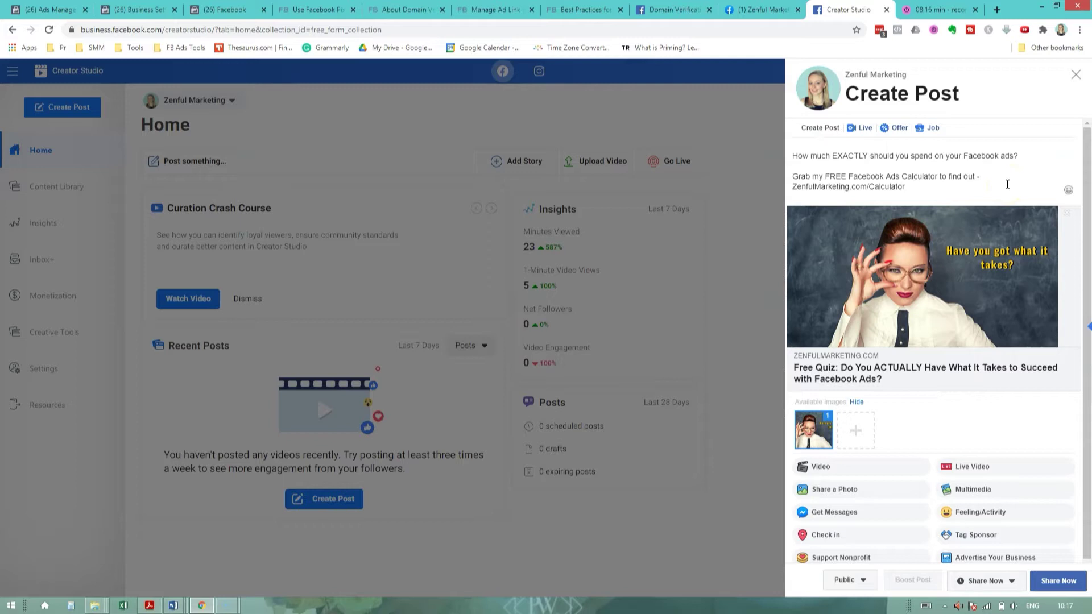
pyautogui.click(1005, 195)
pyautogui.click(990, 290)
pyautogui.click(925, 357)
pyautogui.click(878, 367)
pyautogui.click(971, 312)
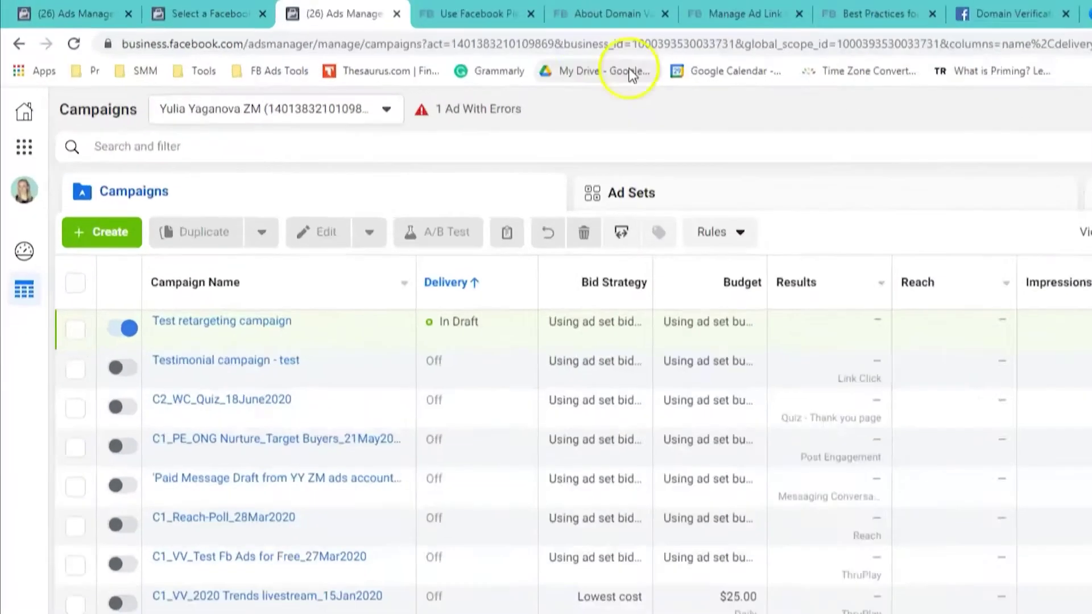
# Step: Open Business Settings and go to Brand Safety > Domains
pyautogui.click(23, 147)
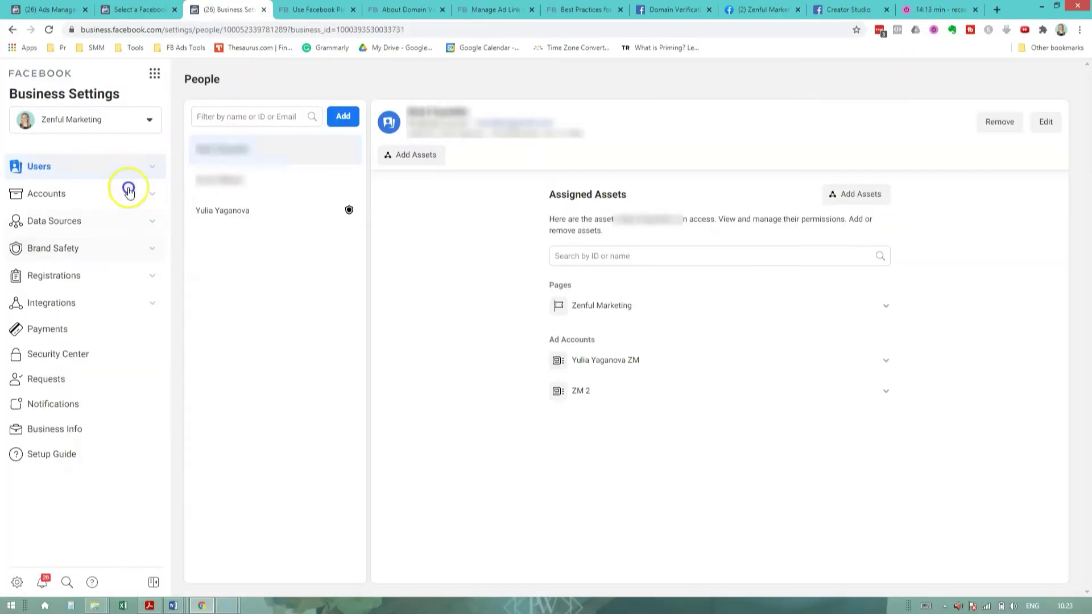
pyautogui.click(98, 254)
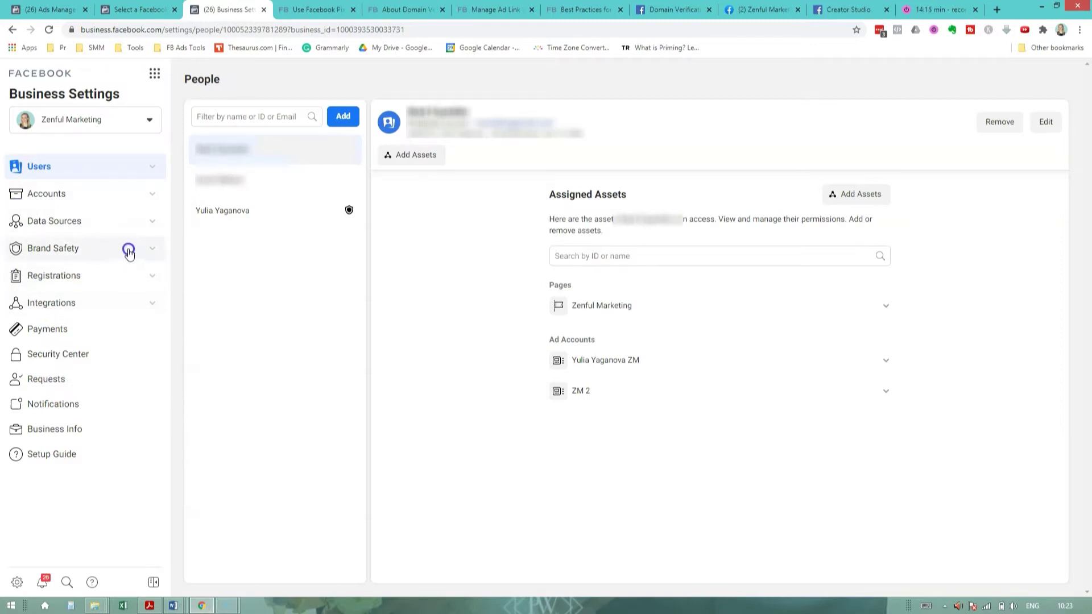
pyautogui.click(47, 277)
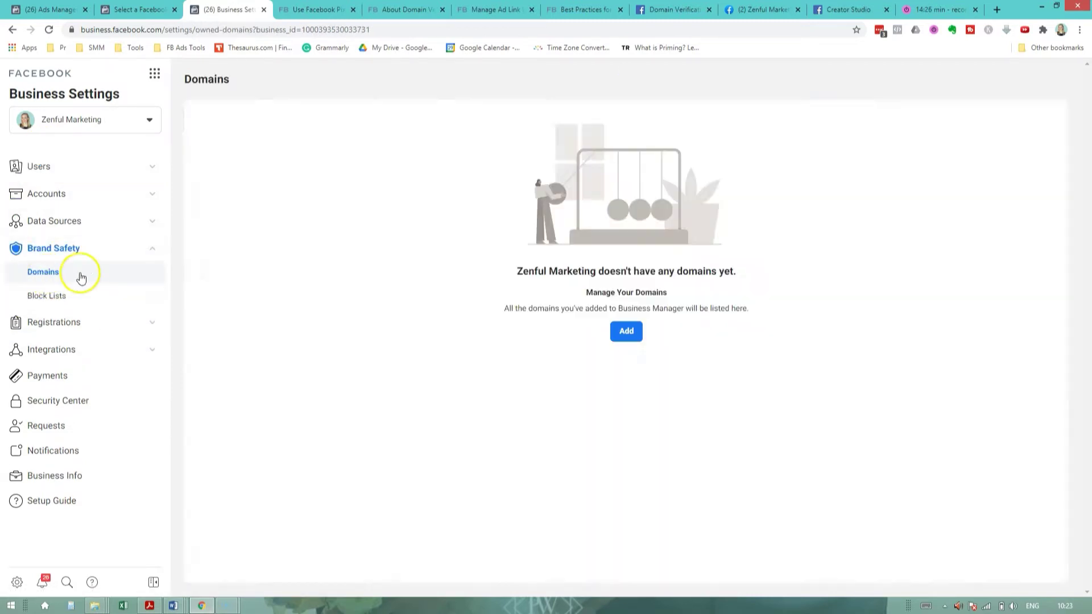
# Step: Add zenfulmarketing.com as a new business domain
pyautogui.click(625, 334)
pyautogui.click(510, 242)
pyautogui.write('zenfulmarketing.com')
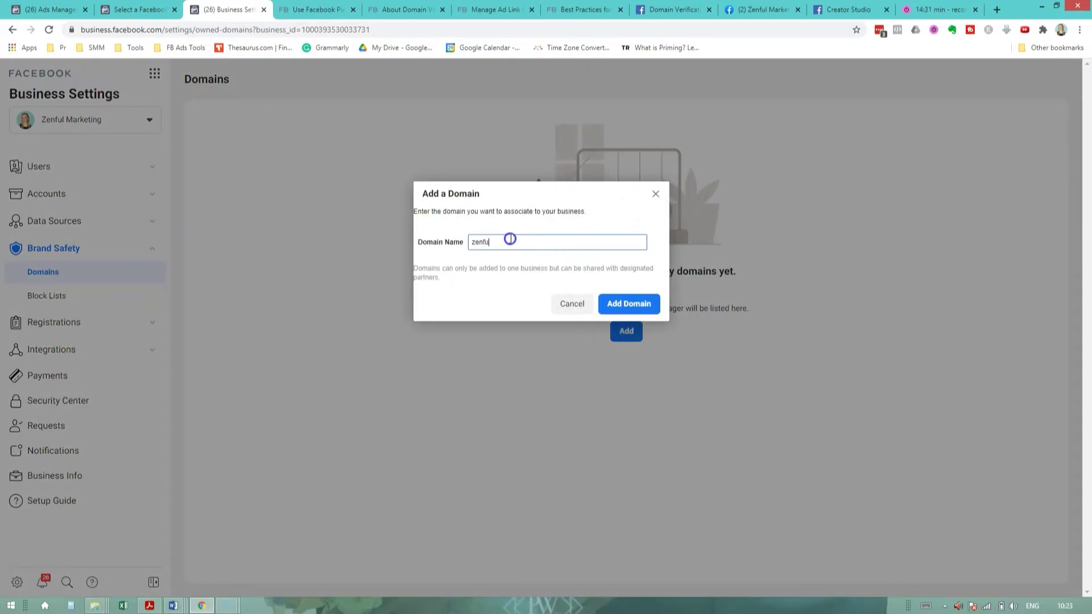
pyautogui.click(631, 307)
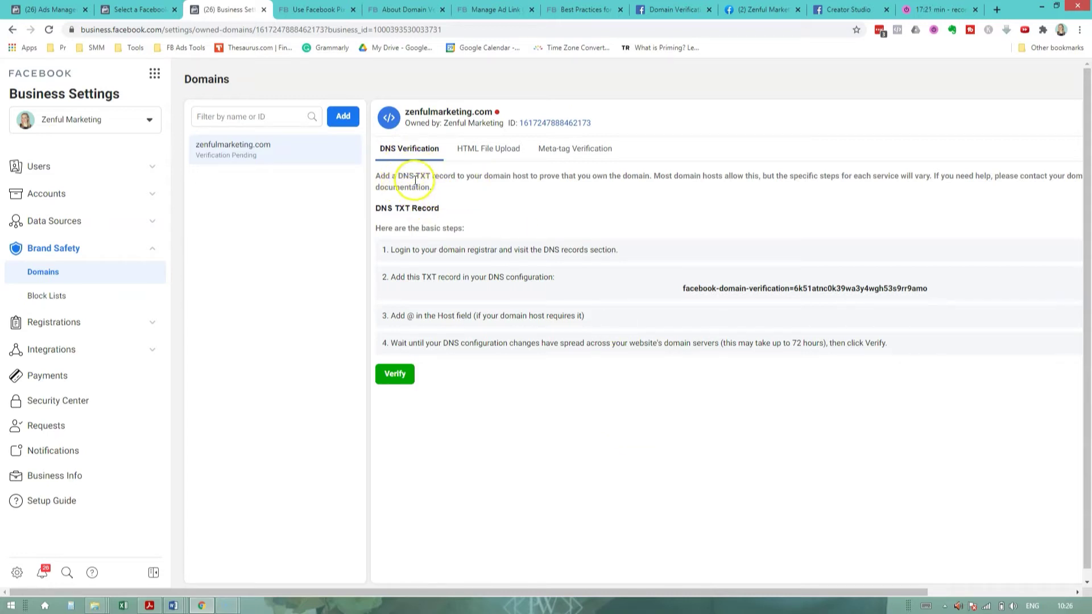
# Step: Switch between the verification methods for zenfulmarketing.com, ending on HTML File Upload
pyautogui.click(487, 149)
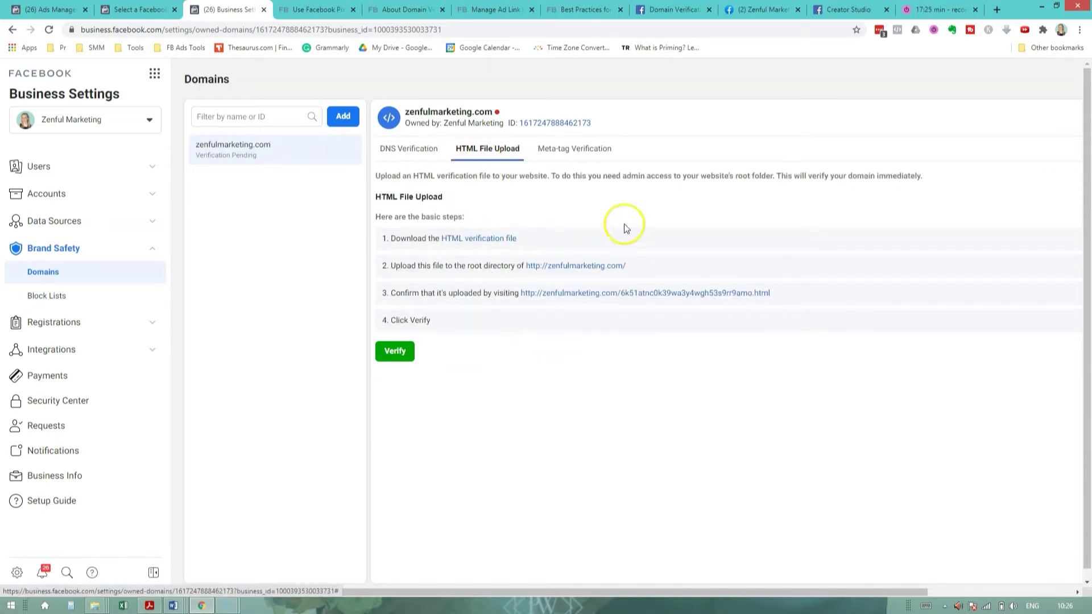
pyautogui.click(564, 152)
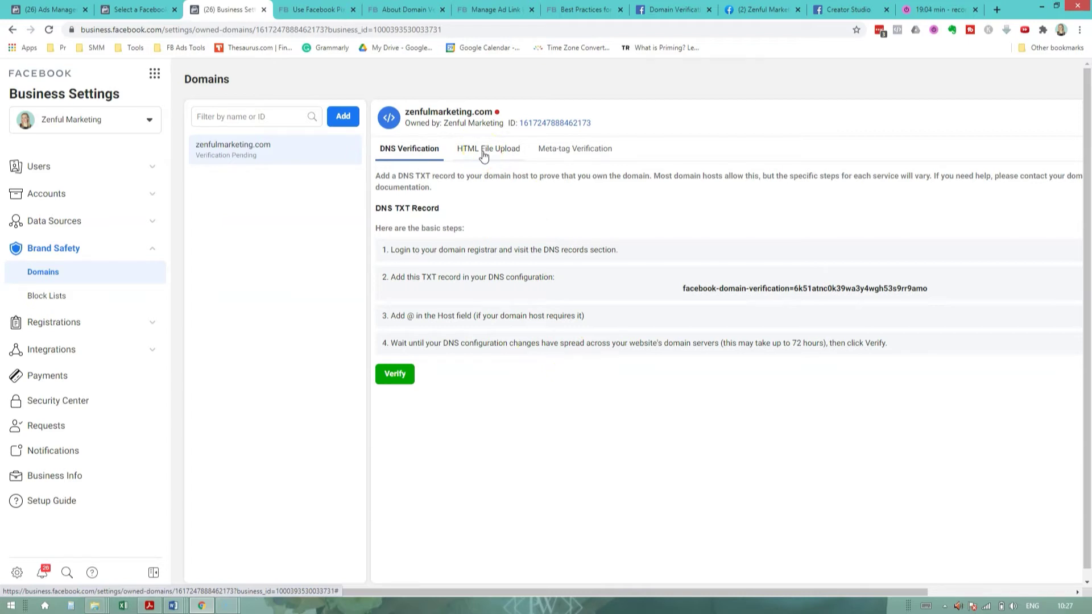
pyautogui.click(484, 152)
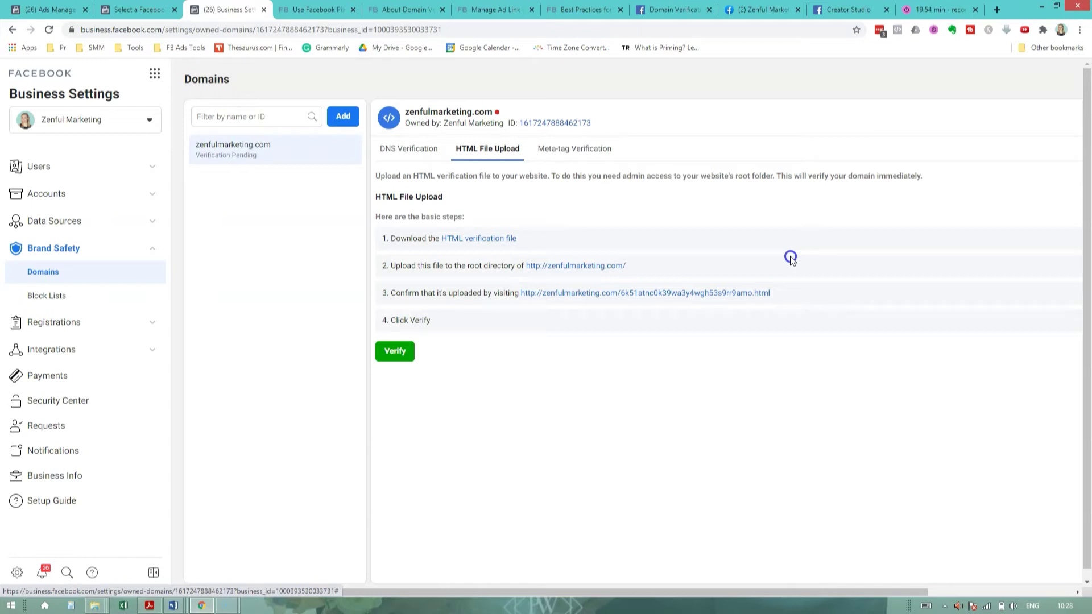
# Step: Show the Meta-tag Verification steps and select the verification meta-tag text
pyautogui.click(556, 150)
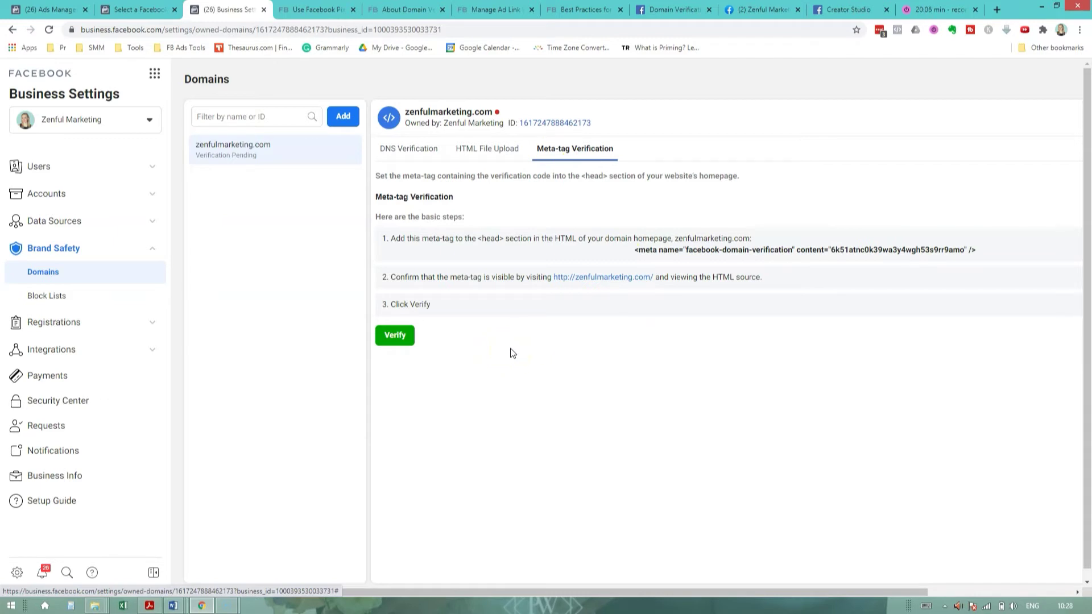
pyautogui.moveTo(976, 250); pyautogui.dragTo(635, 251)
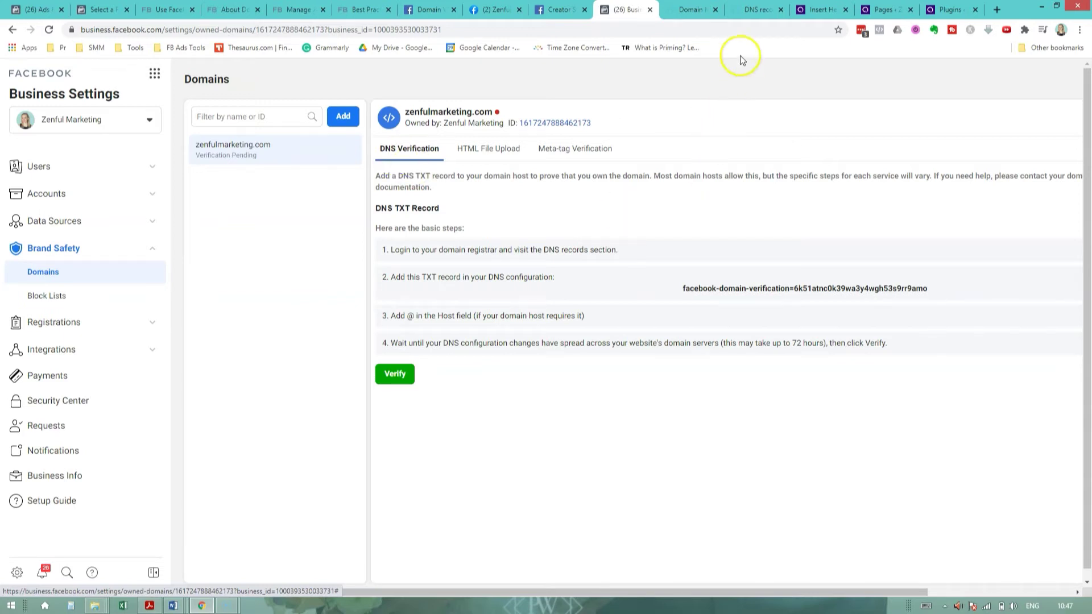
# Step: Switch to GoDaddy and go to DNS > Manage Zones
pyautogui.click(676, 10)
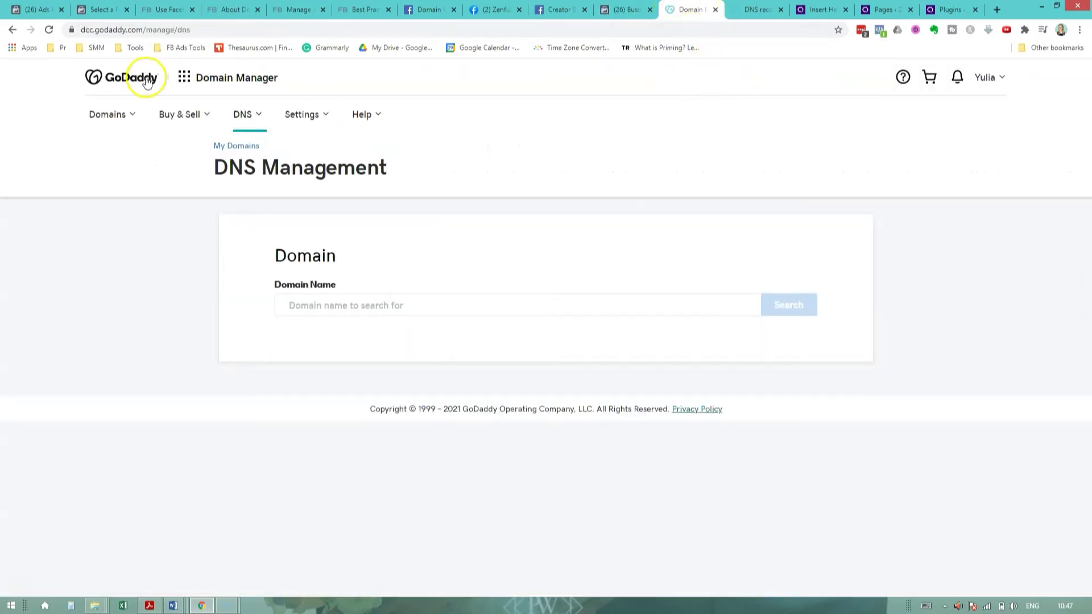
pyautogui.click(184, 77)
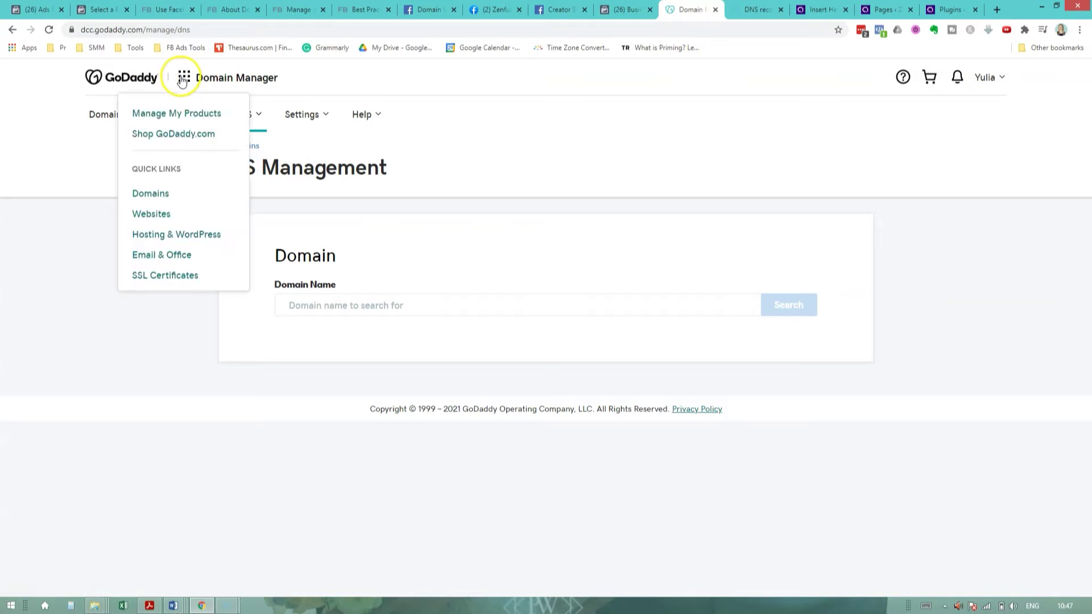
pyautogui.click(180, 328)
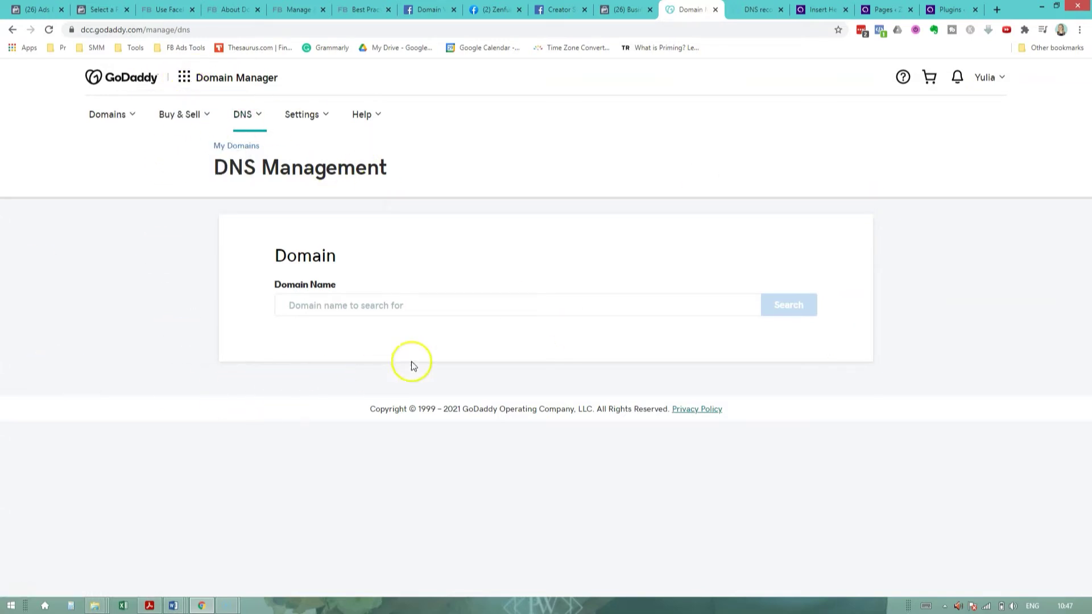
pyautogui.click(250, 116)
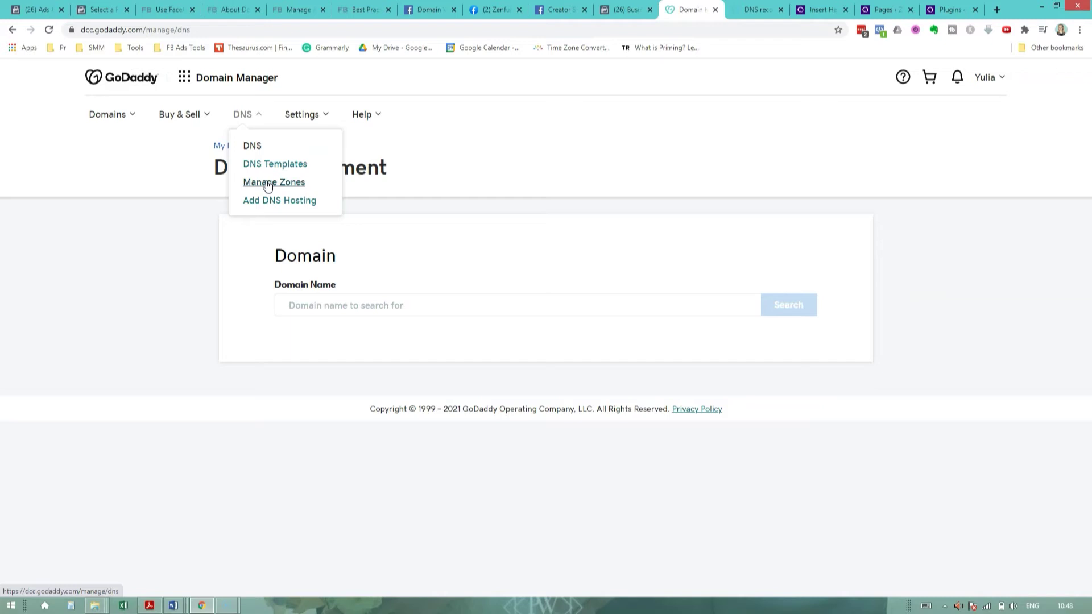
pyautogui.click(295, 186)
# Step: Search the domain name 'zen' and open the DNS records for ZENFULMARKETING.COM
pyautogui.click(304, 305)
pyautogui.write('zen')
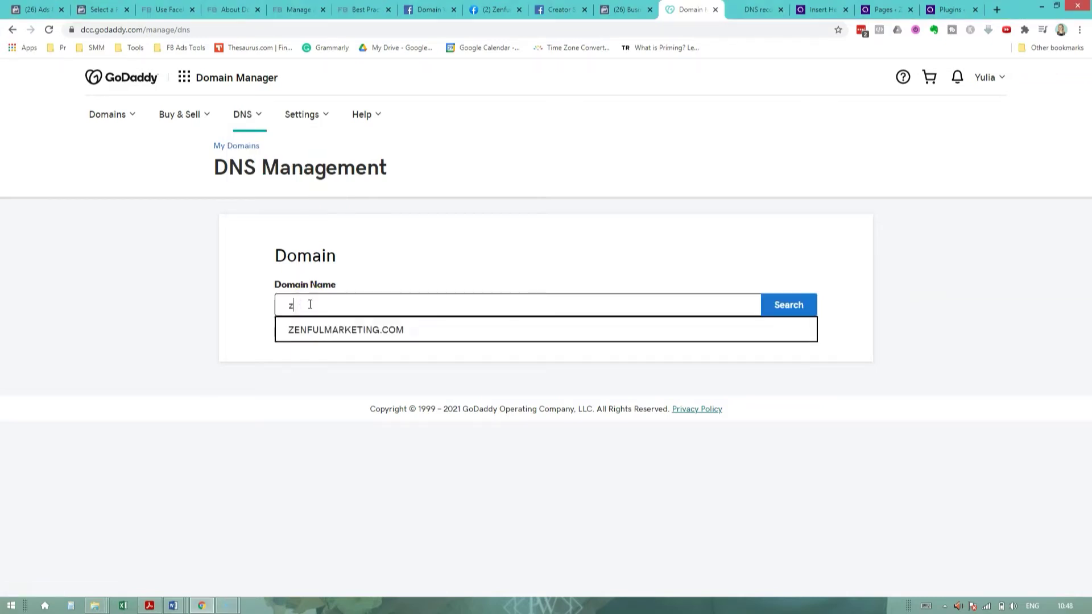
pyautogui.click(309, 332)
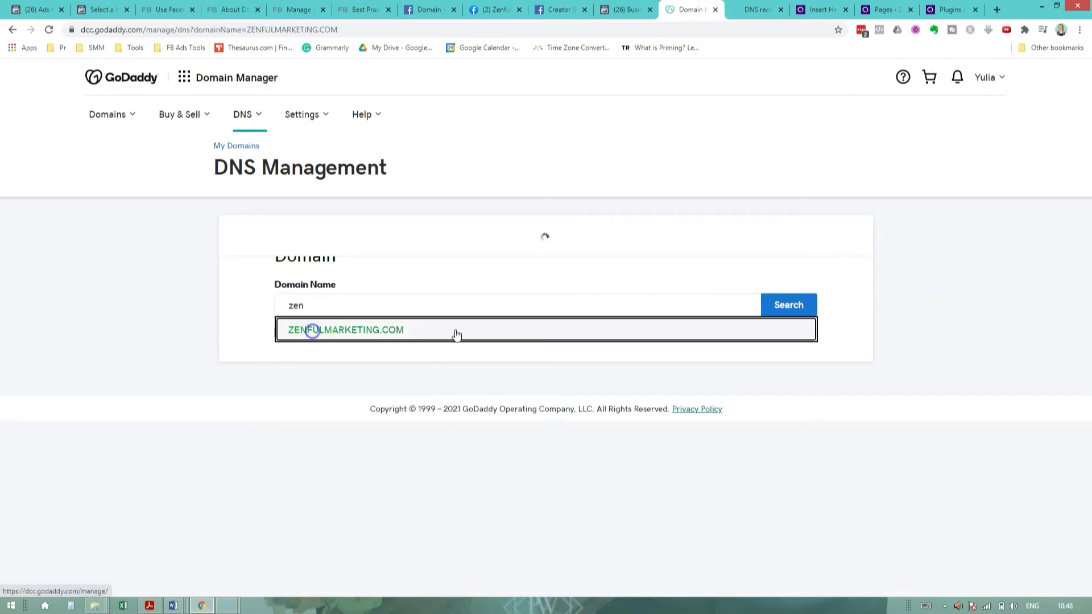
pyautogui.click(775, 308)
pyautogui.click(551, 313)
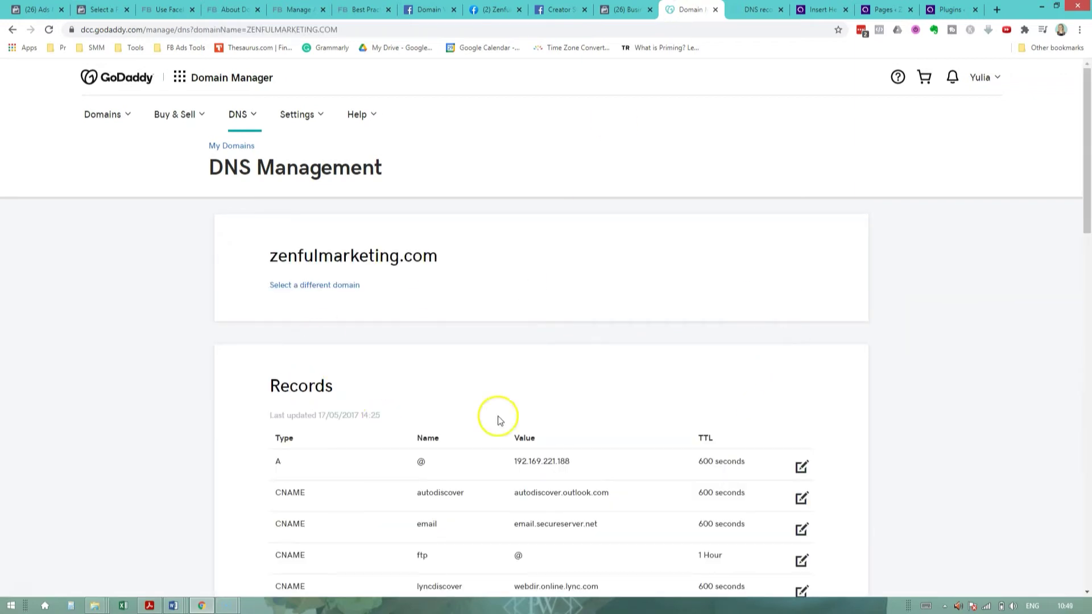
# Step: Copy the domain verification TXT value from Facebook's DNS instructions
pyautogui.scroll(-2, 588, 397)
pyautogui.scroll(-5, 176, 312)
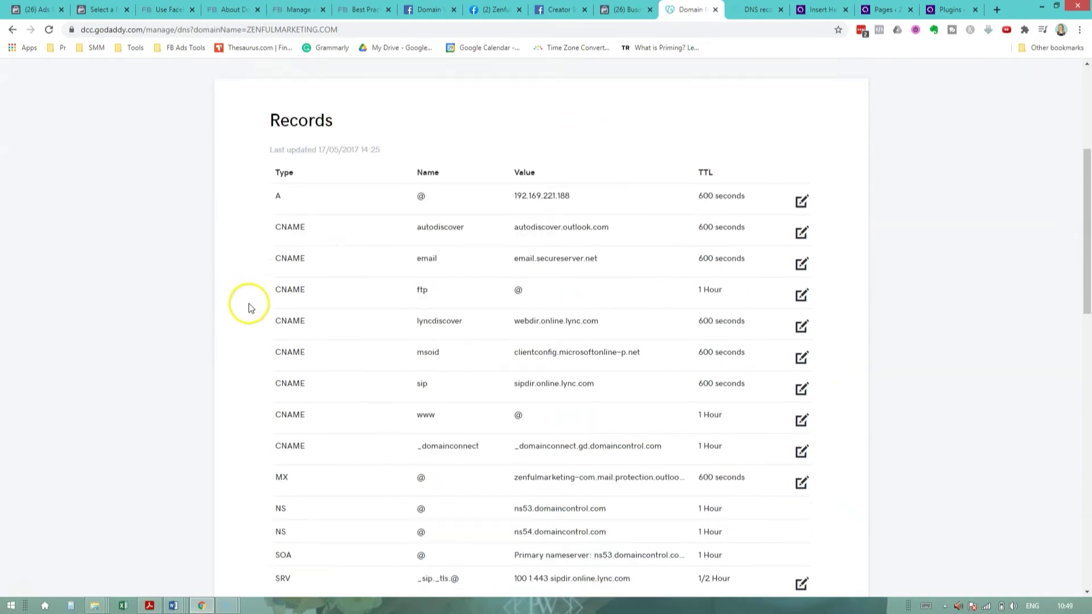
pyautogui.scroll(-1, 323, 424)
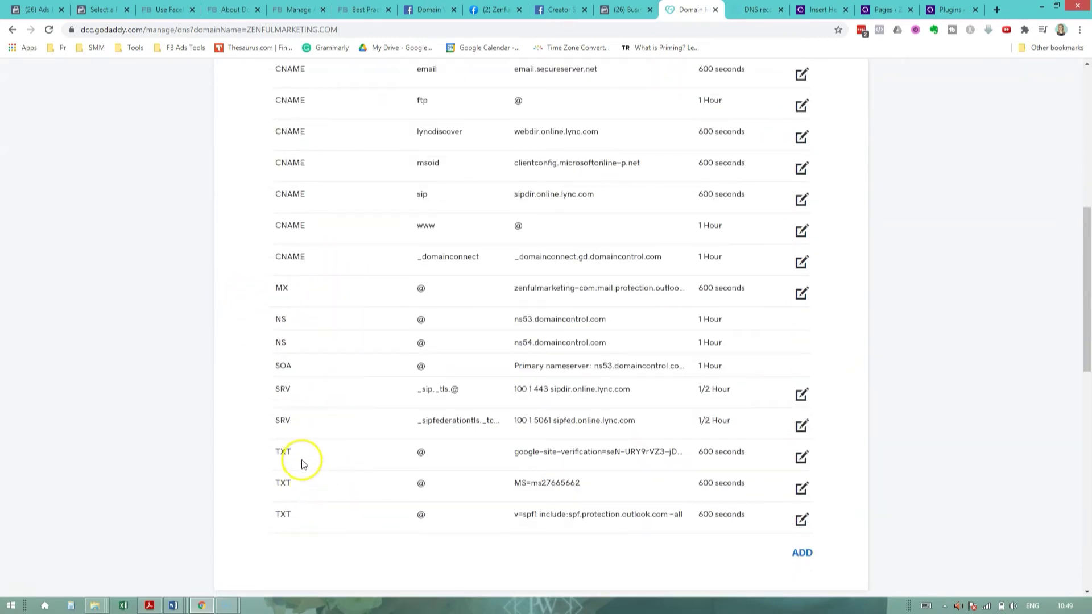
pyautogui.click(625, 9)
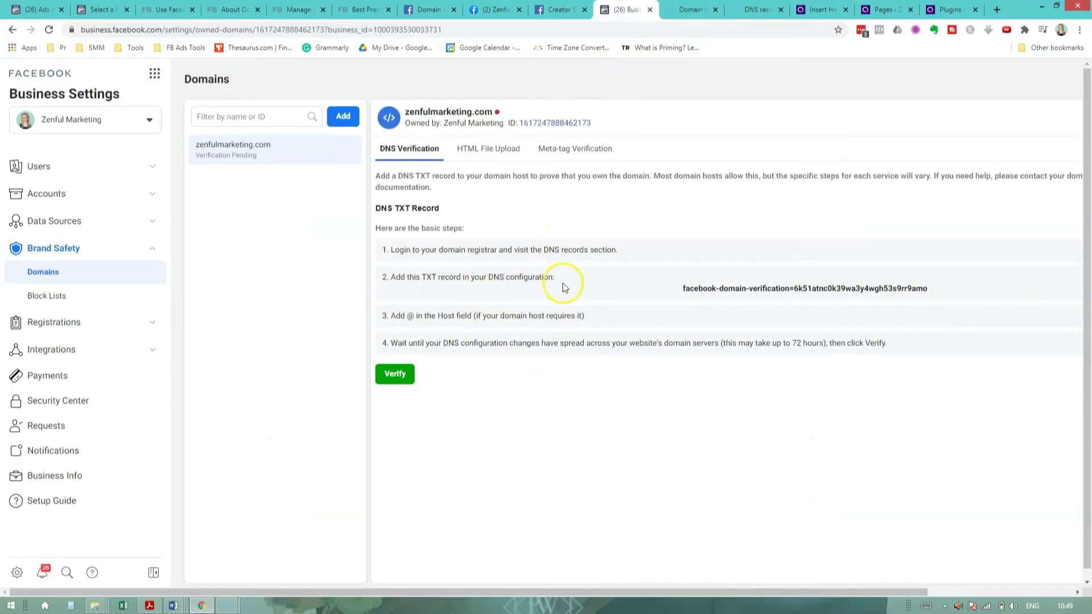
pyautogui.click(688, 9)
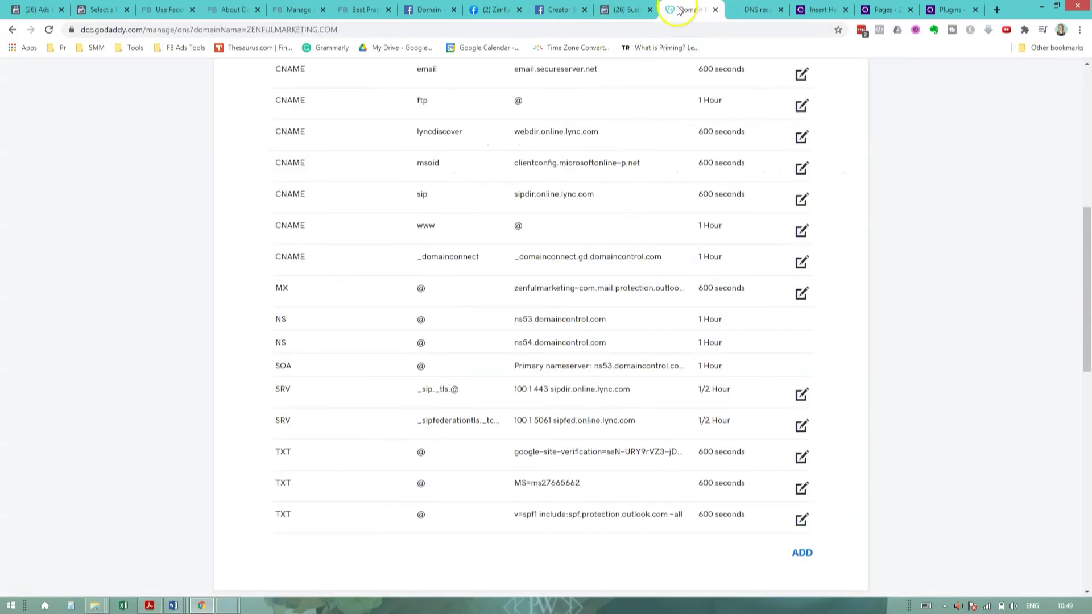
pyautogui.click(625, 10)
pyautogui.click(776, 289)
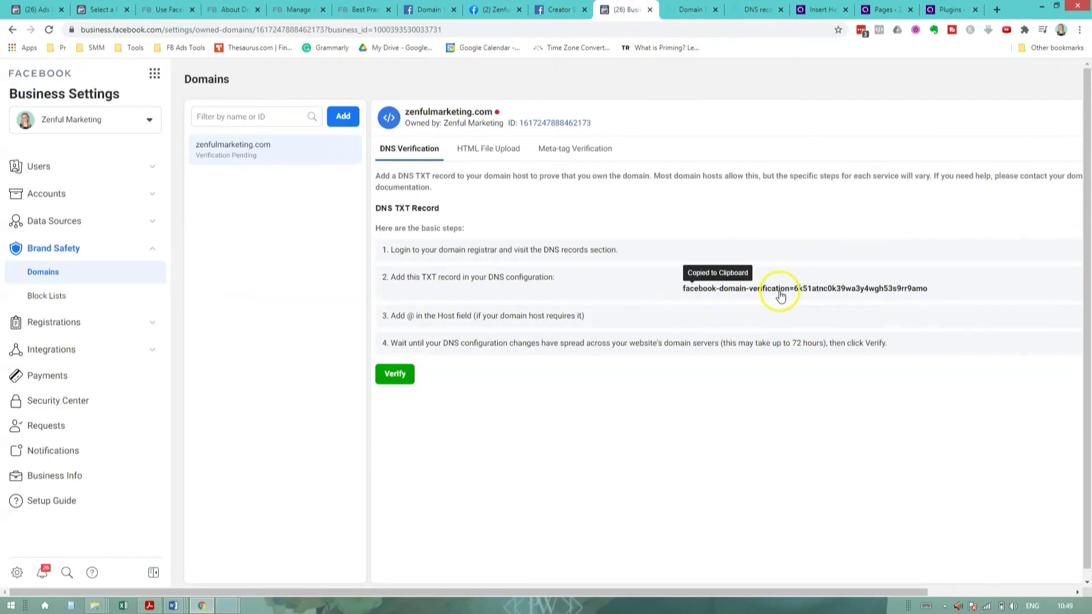
pyautogui.click(685, 10)
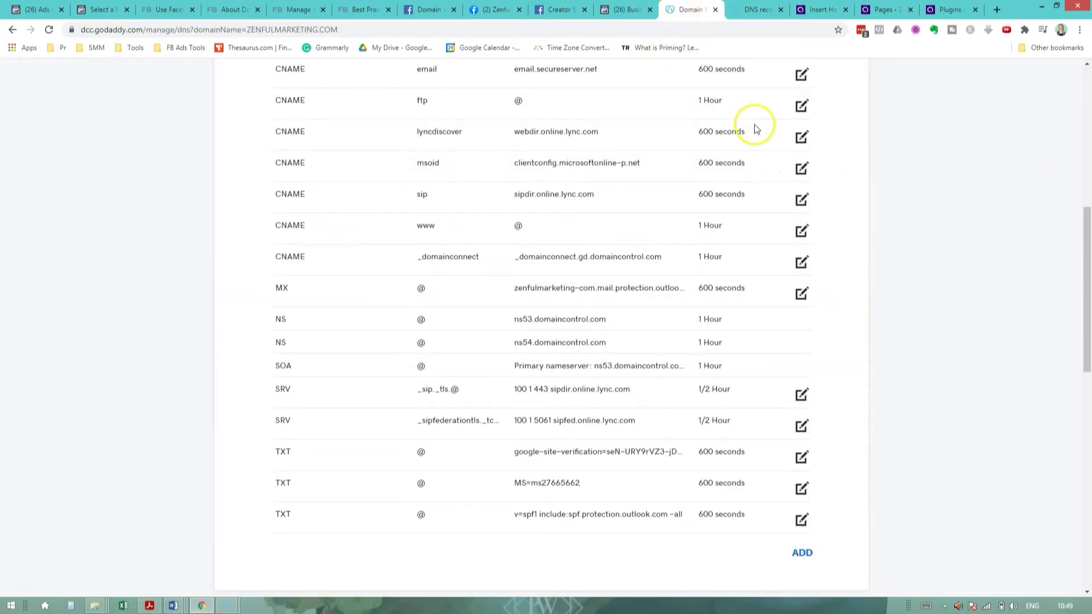
# Step: Add a new TXT record in GoDaddy and paste the Facebook verification value
pyautogui.click(803, 556)
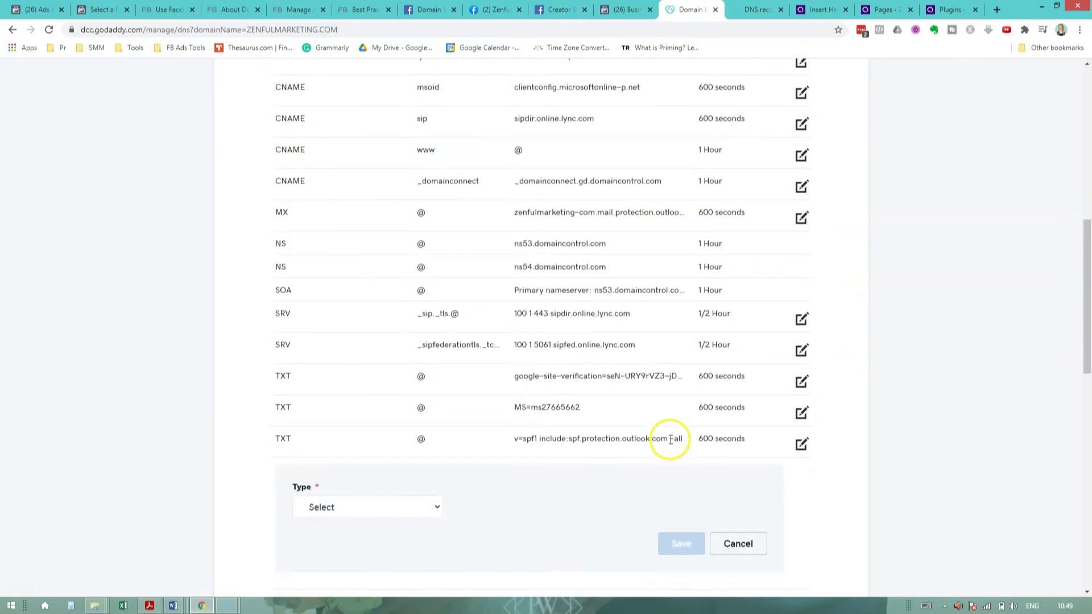
pyautogui.click(408, 440)
pyautogui.click(320, 360)
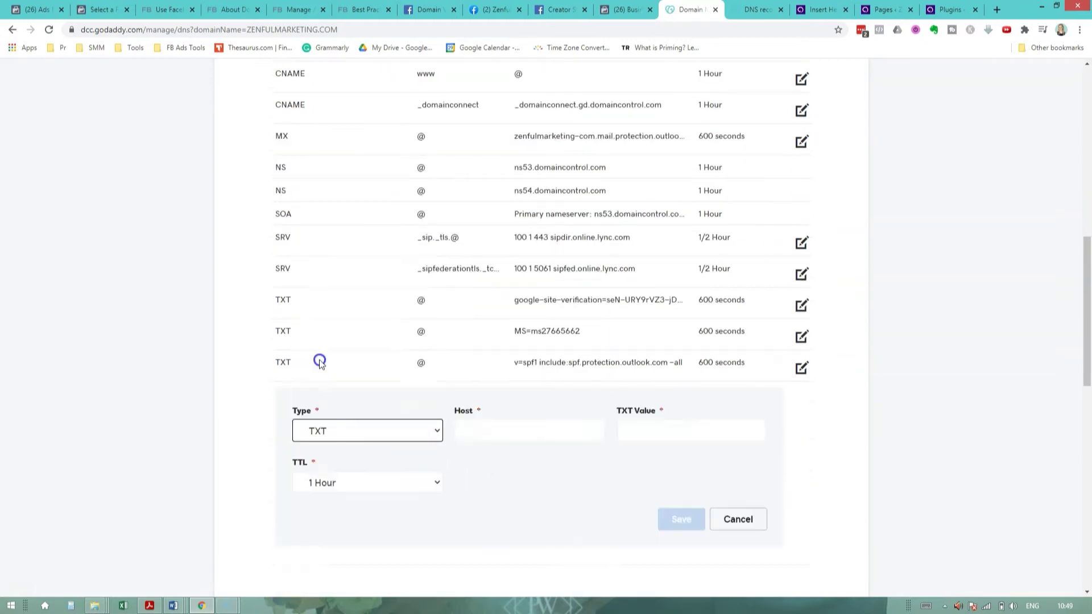
pyautogui.click(640, 424)
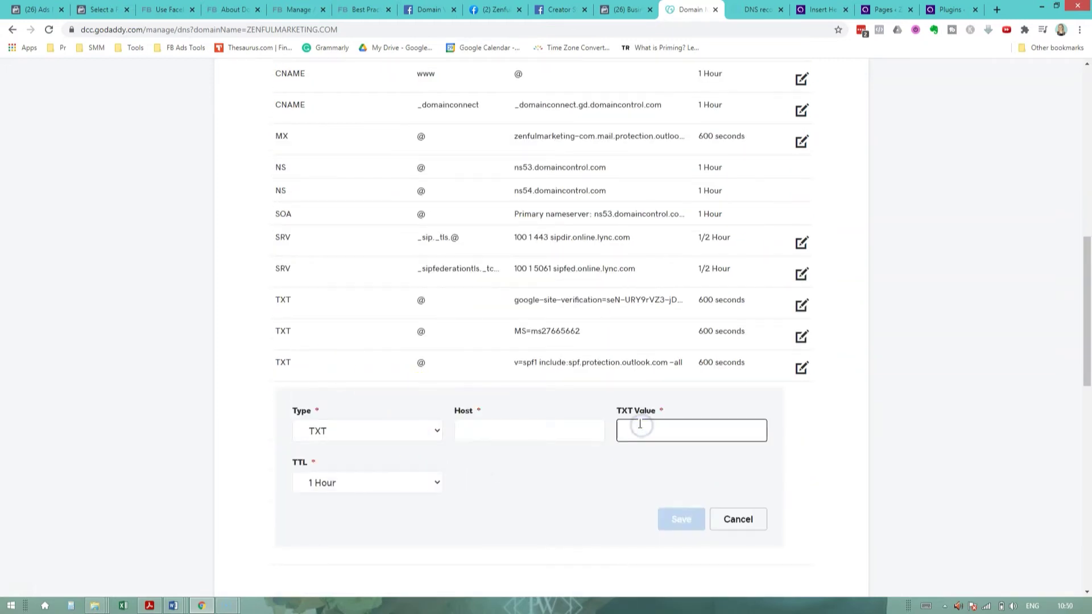
pyautogui.hotkey('ctrl', 'v')
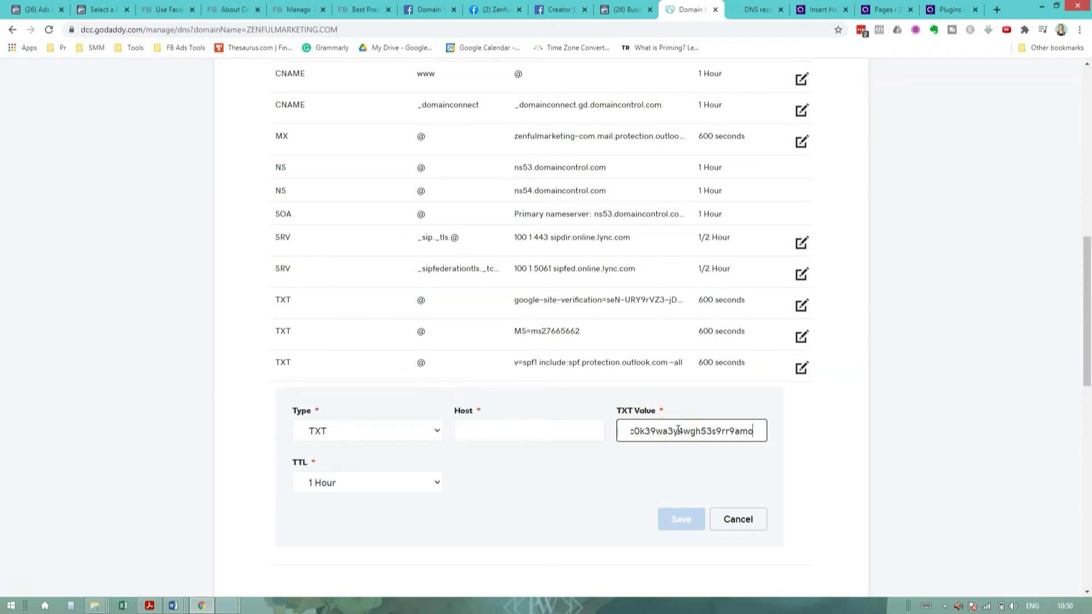
# Step: Set the TXT record's host to @ and save it with 1 Hour TTL
pyautogui.click(629, 9)
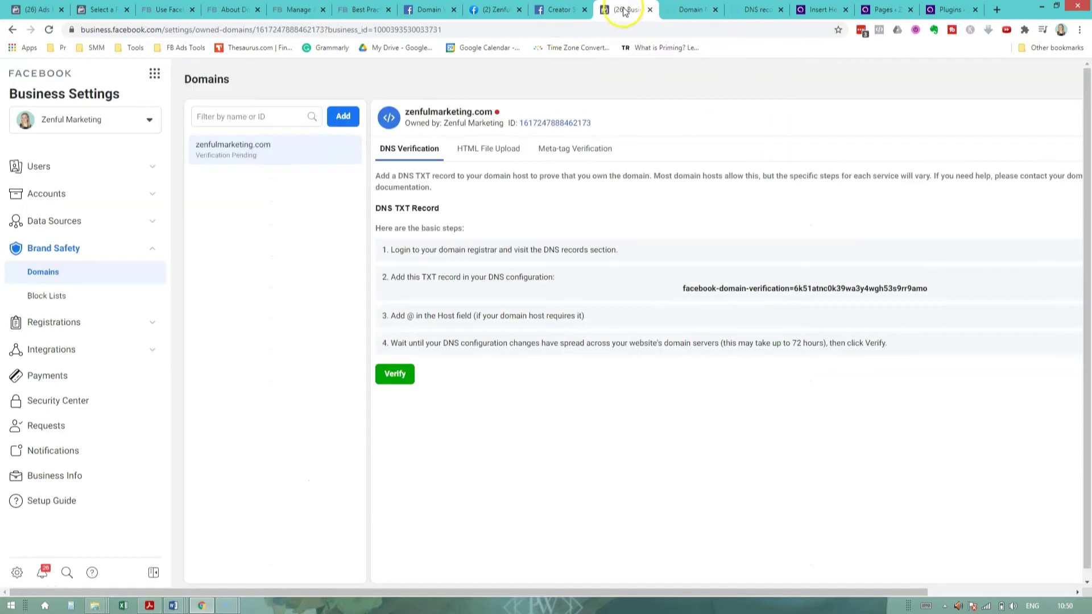
pyautogui.doubleClick(411, 317)
pyautogui.click(691, 9)
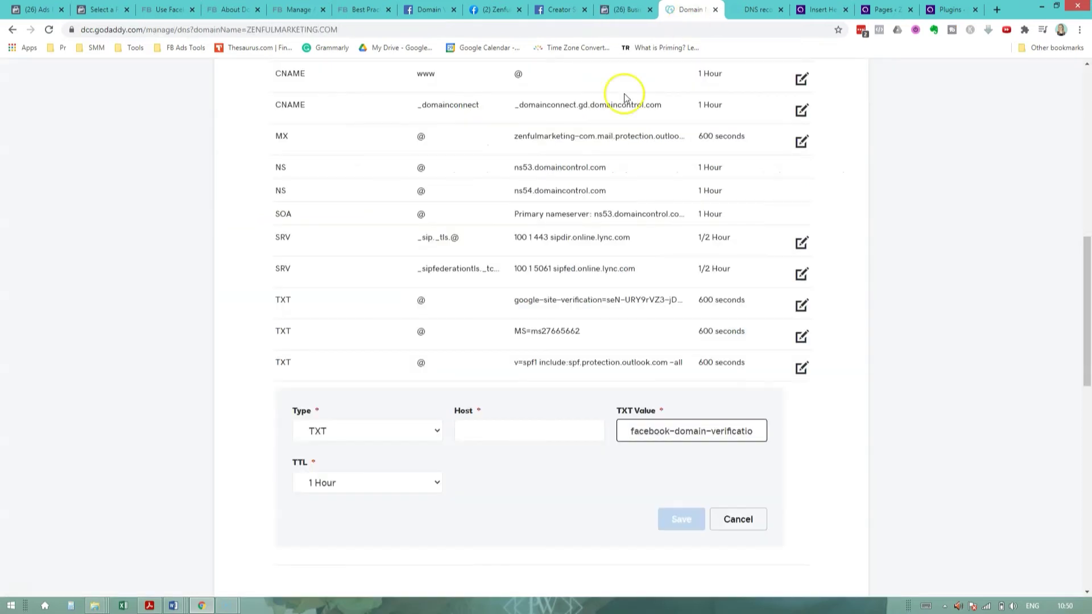
pyautogui.click(468, 435)
pyautogui.hotkey('ctrl', 'v')
pyautogui.scroll(-2, 476, 522)
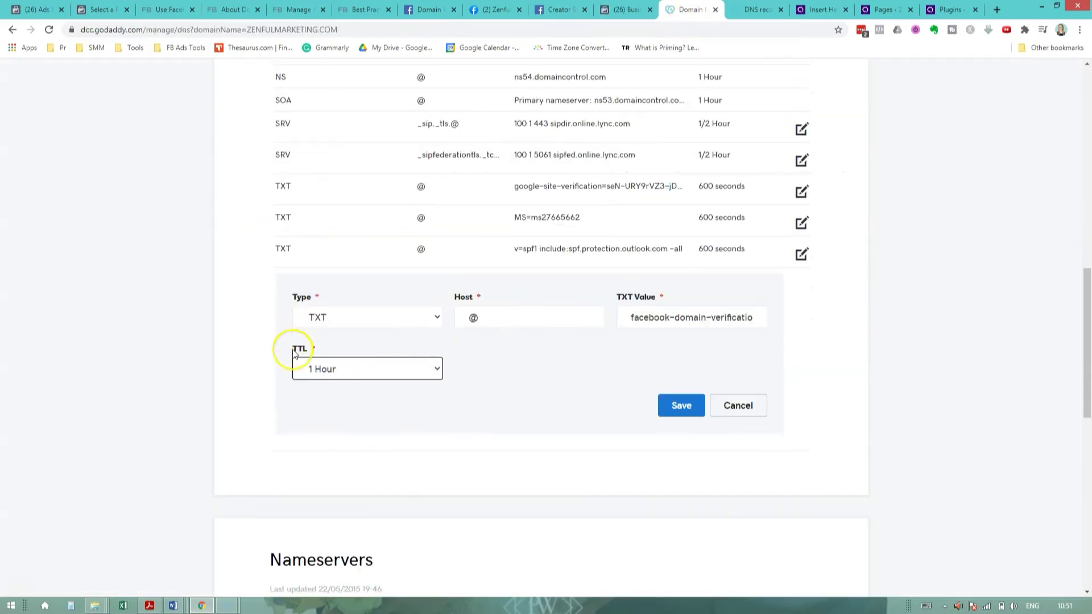
pyautogui.click(662, 403)
pyautogui.scroll(5, 869, 389)
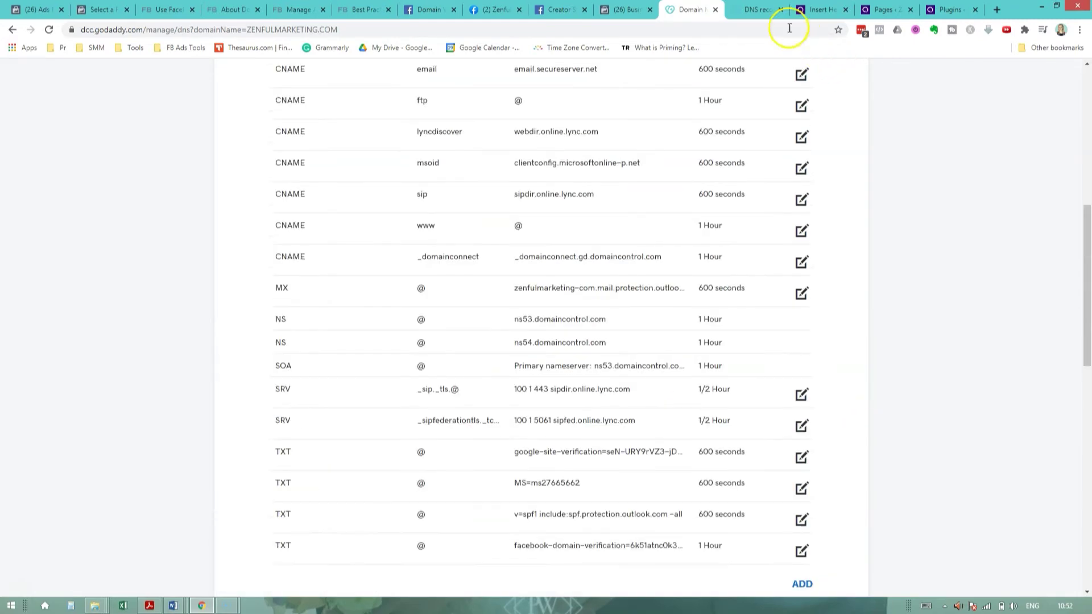
# Step: Back in Facebook, verify zenfulmarketing.com using the DNS TXT record
pyautogui.click(623, 10)
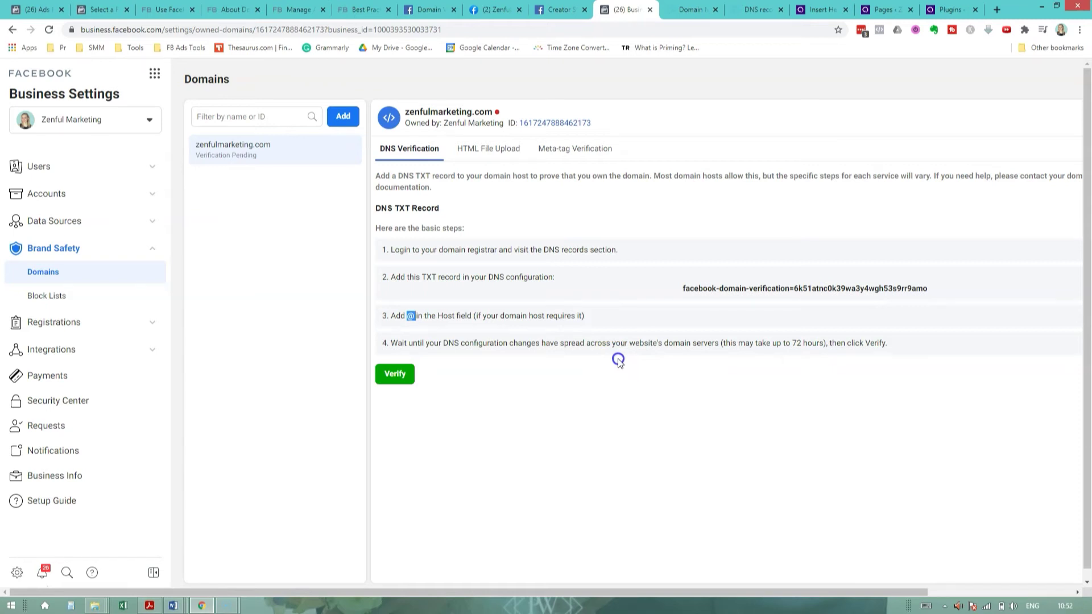
pyautogui.click(395, 376)
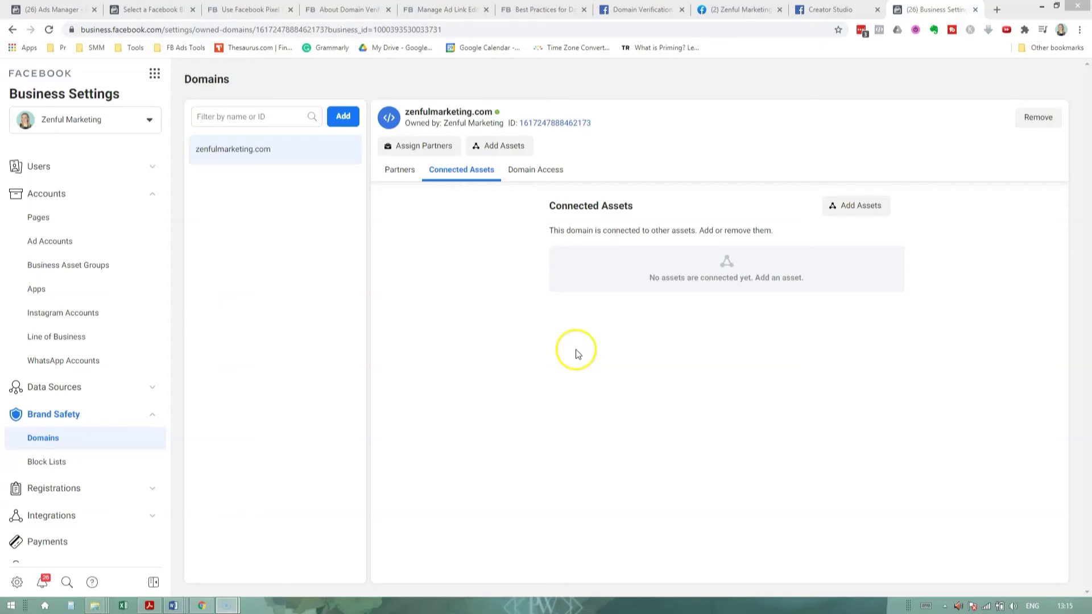
# Step: Add the Zenful Marketing page as a connected asset of zenfulmarketing.com
pyautogui.click(506, 147)
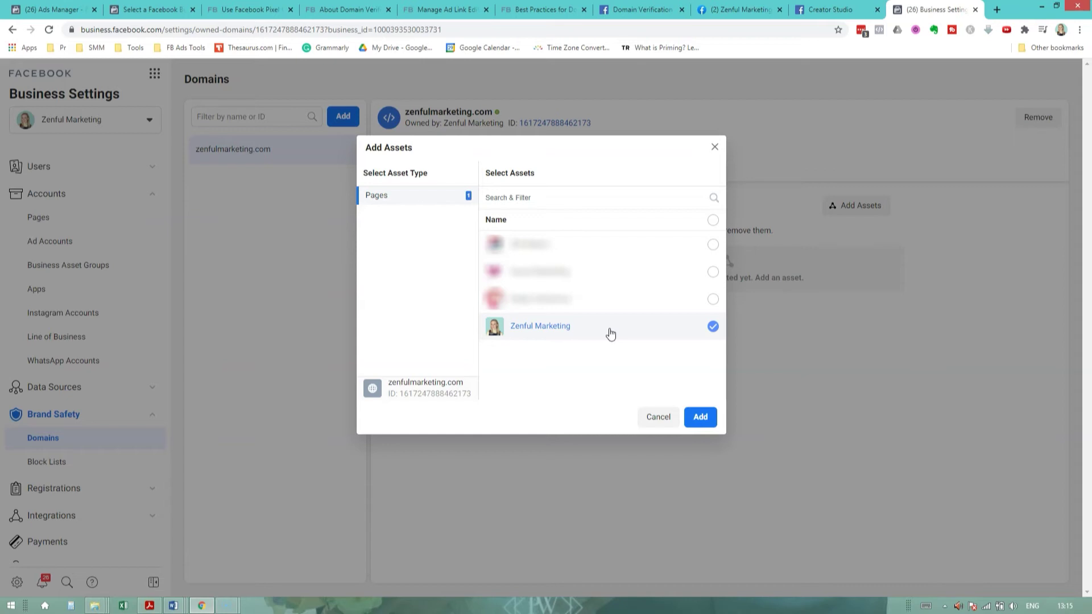
pyautogui.click(700, 417)
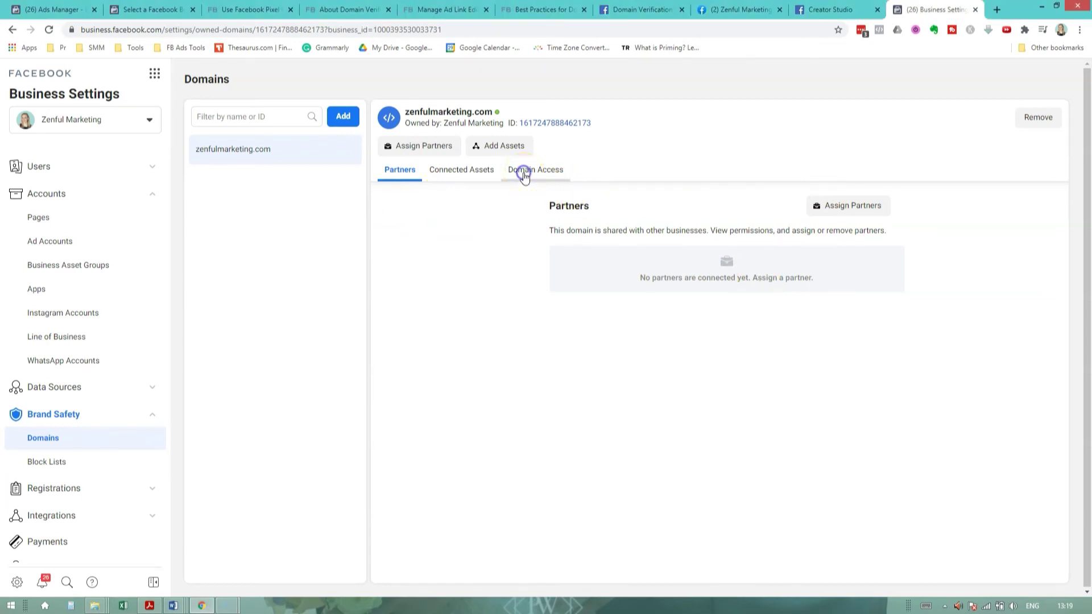
# Step: Review Manage Ad Link Editing under Domain Access, then view the Connected Assets
pyautogui.click(524, 176)
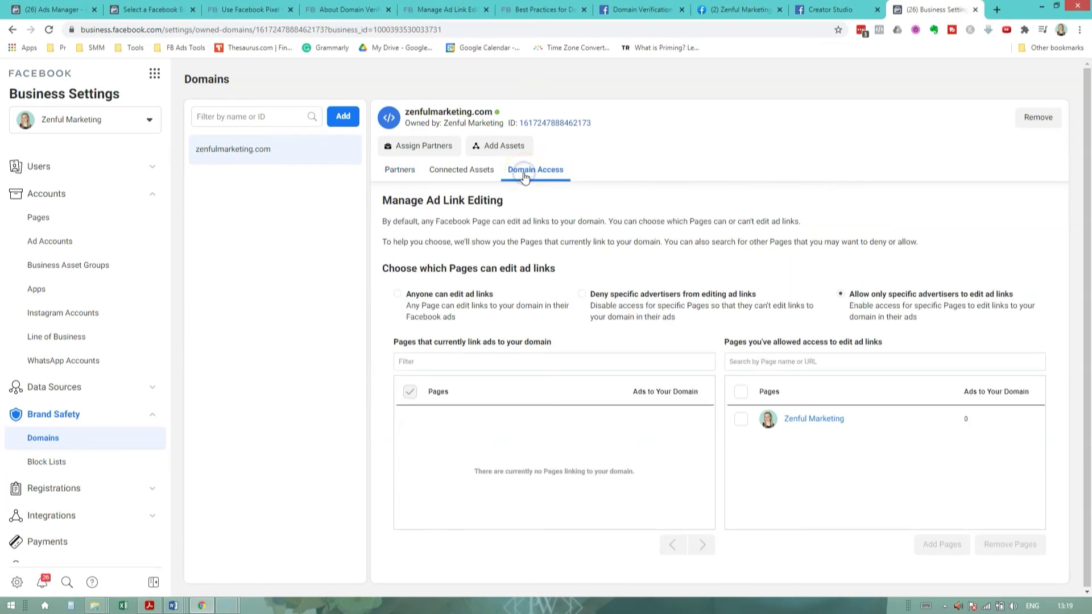
pyautogui.click(541, 223)
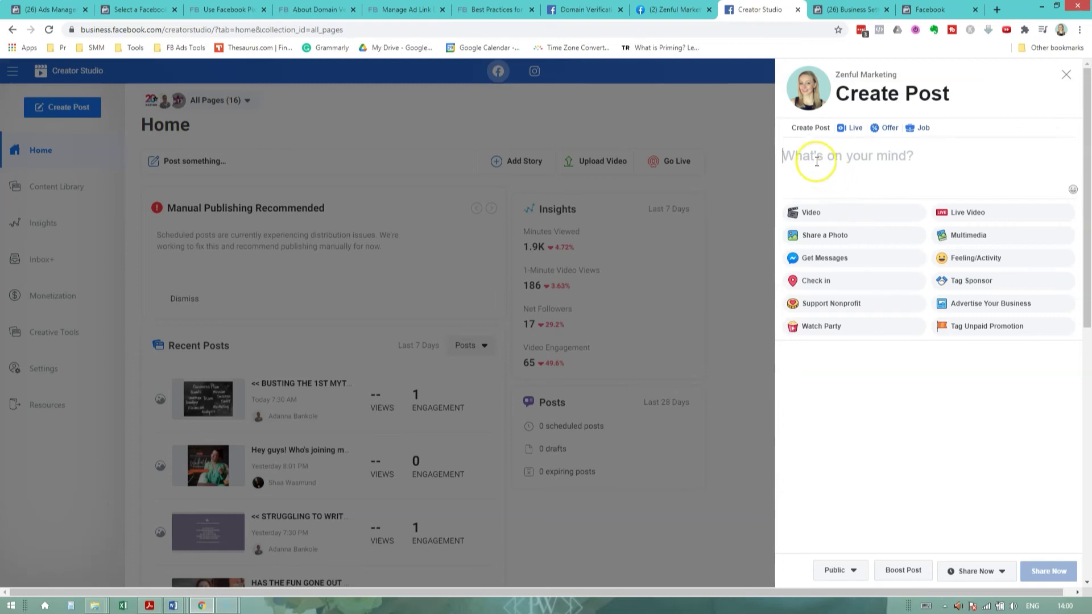
# Step: Paste the two-paragraph FREE Facebook Ads Calculator post text and edit the link preview title
pyautogui.hotkey('ctrl', 'v')
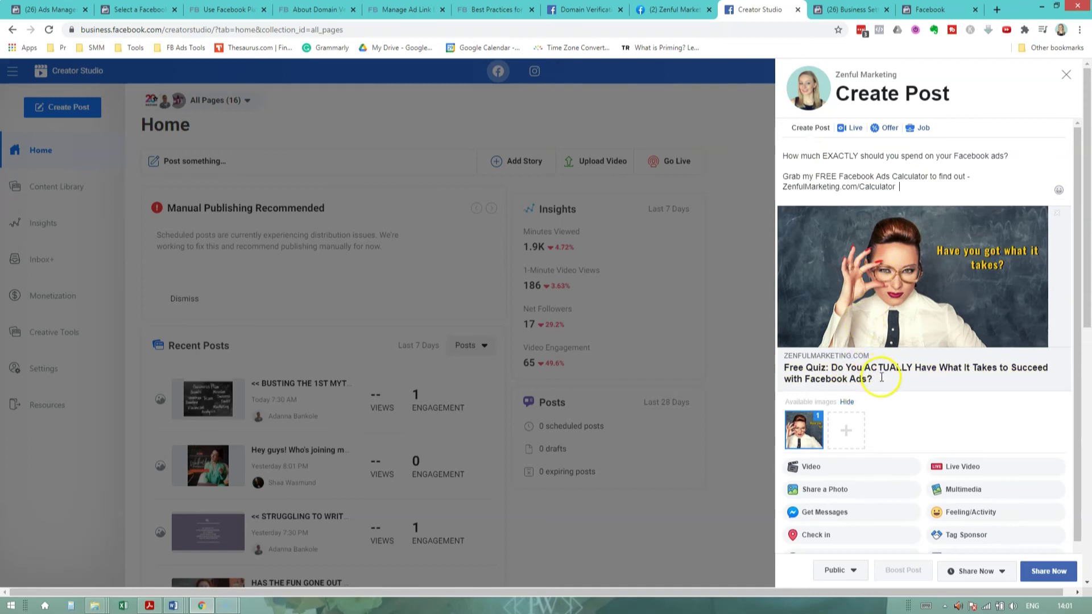
pyautogui.click(838, 377)
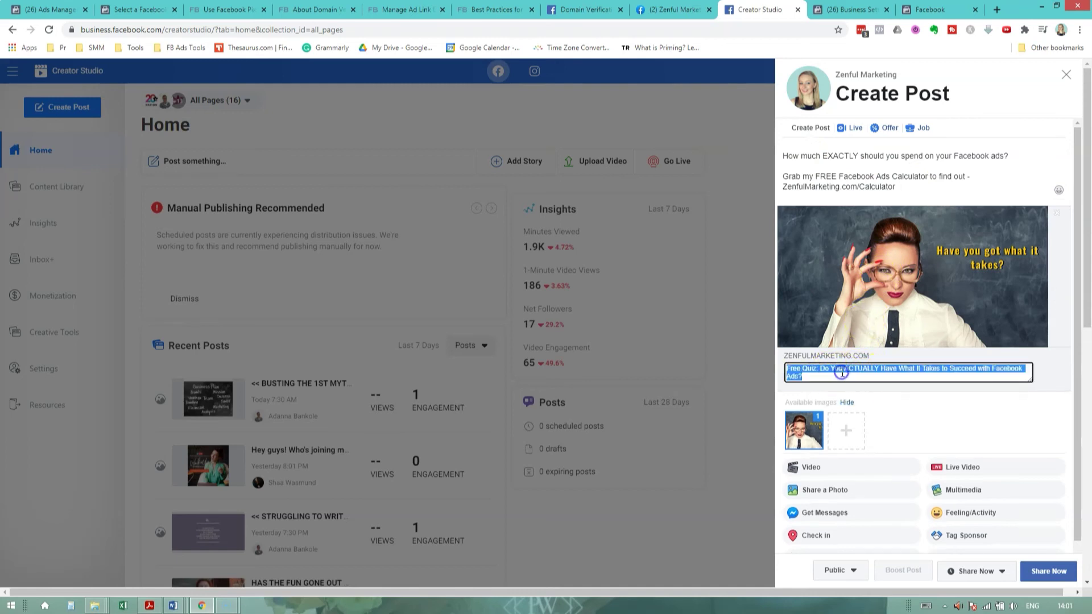
pyautogui.click(820, 377)
pyautogui.click(879, 319)
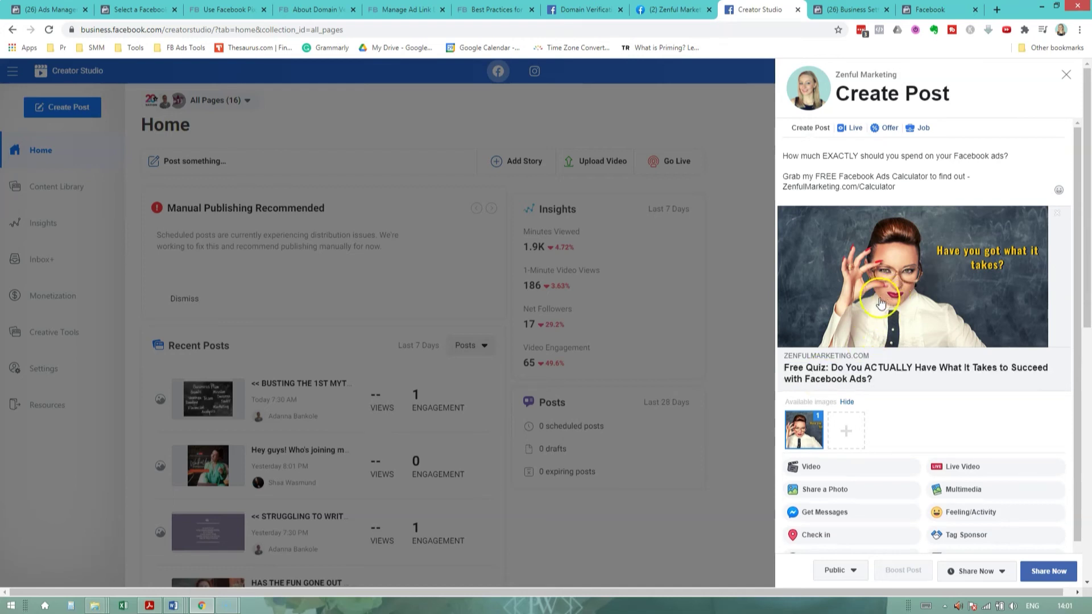
# Step: Upload 'vid 3 final thumbnail' as the custom link preview image
pyautogui.click(853, 435)
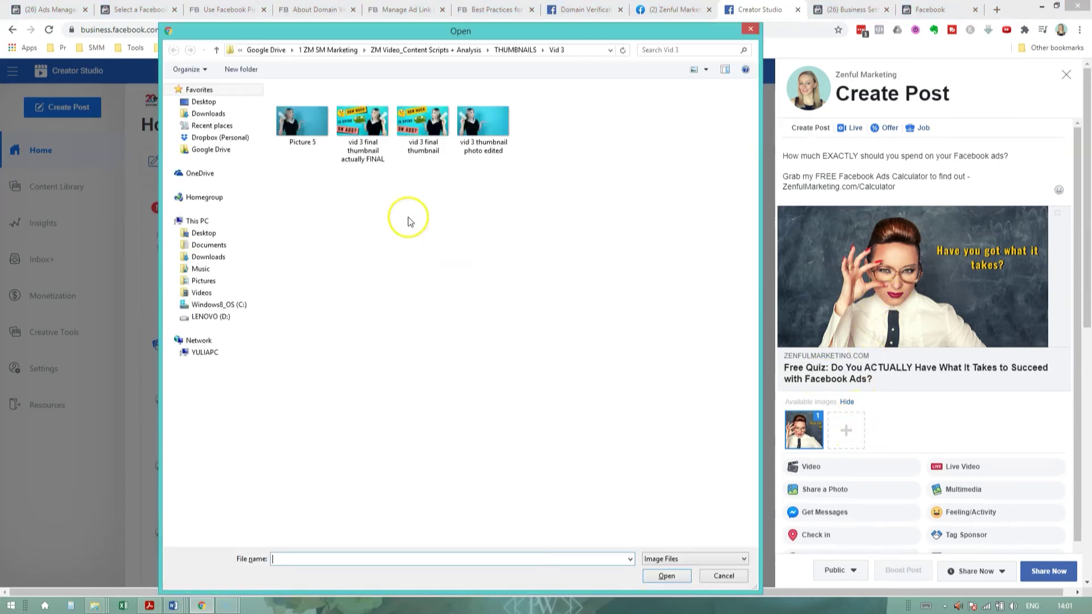
pyautogui.click(437, 137)
pyautogui.doubleClick(437, 136)
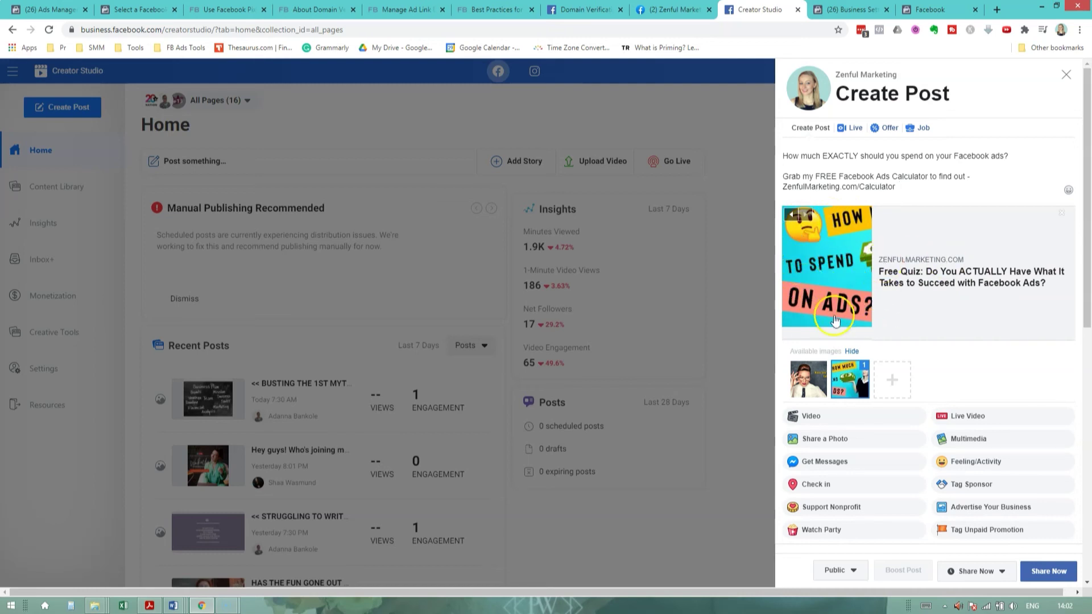
# Step: Change the preview headline to 'FREE Facebook Ads Calculator' and the description to 'Get access now!'
pyautogui.click(905, 278)
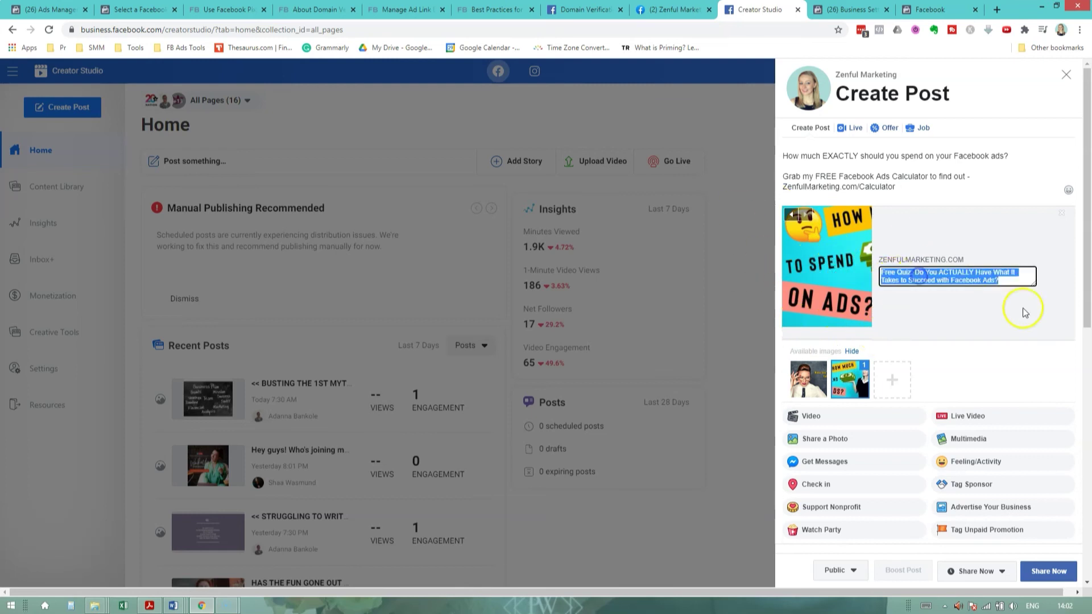
pyautogui.write('FREE Facebook Ads Calculator')
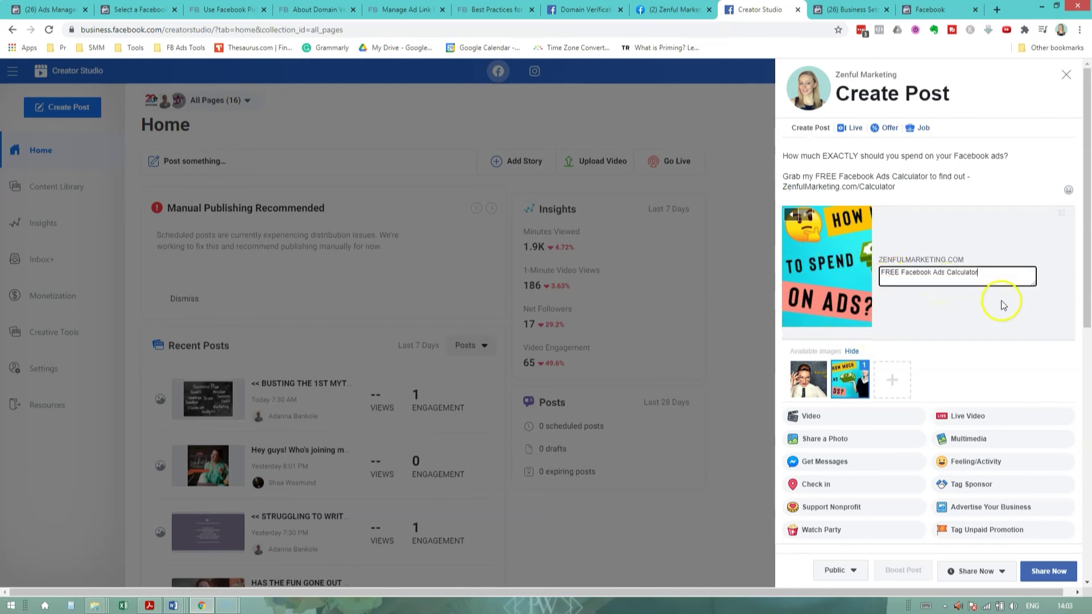
pyautogui.press('Return')
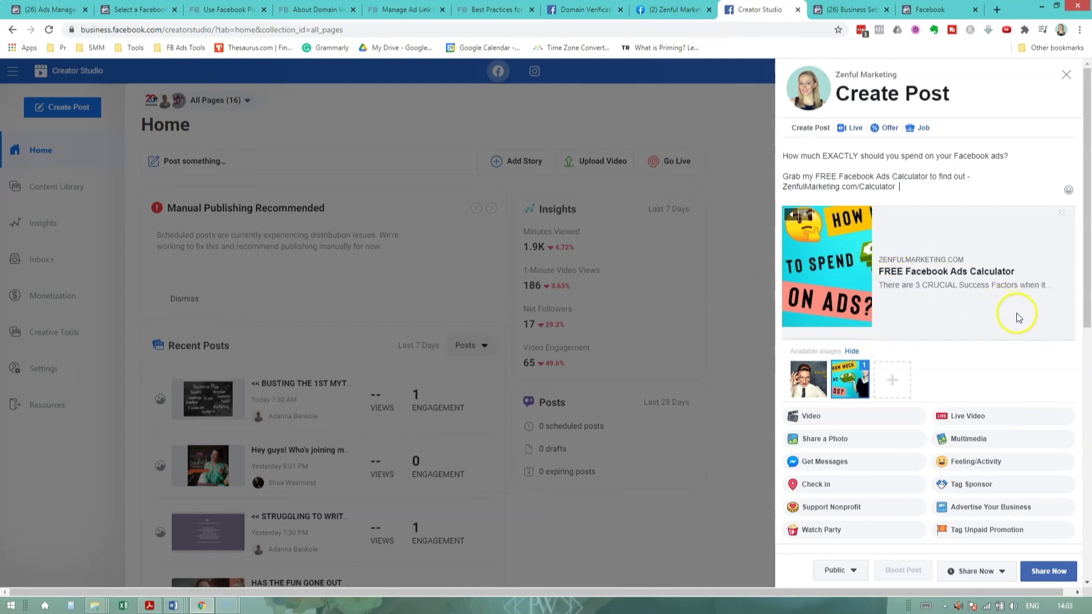
pyautogui.click(936, 290)
pyautogui.write('Get access now!')
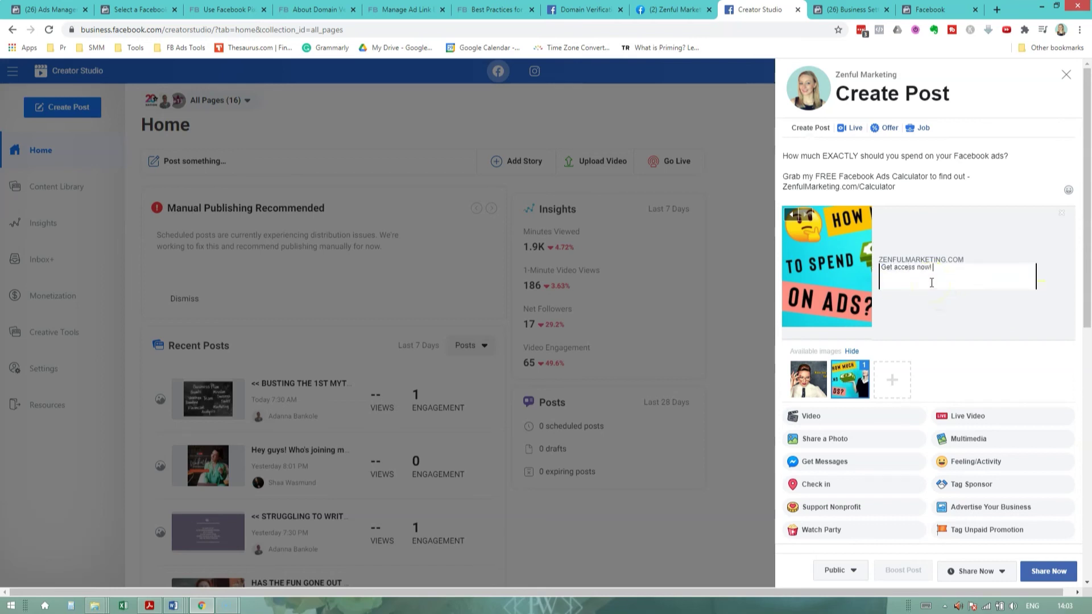
pyautogui.click(963, 332)
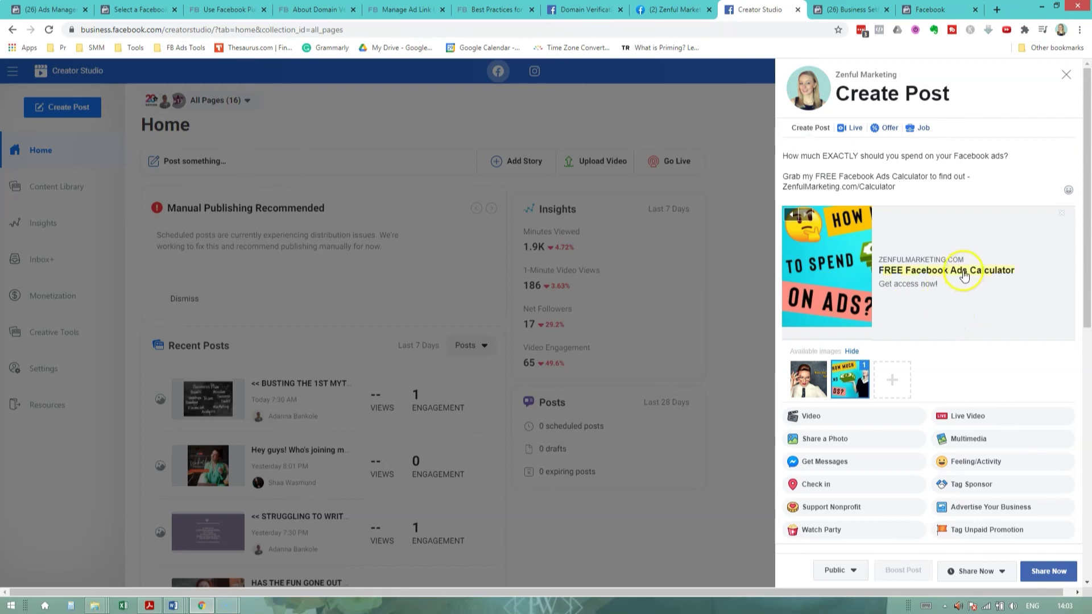
pyautogui.click(916, 300)
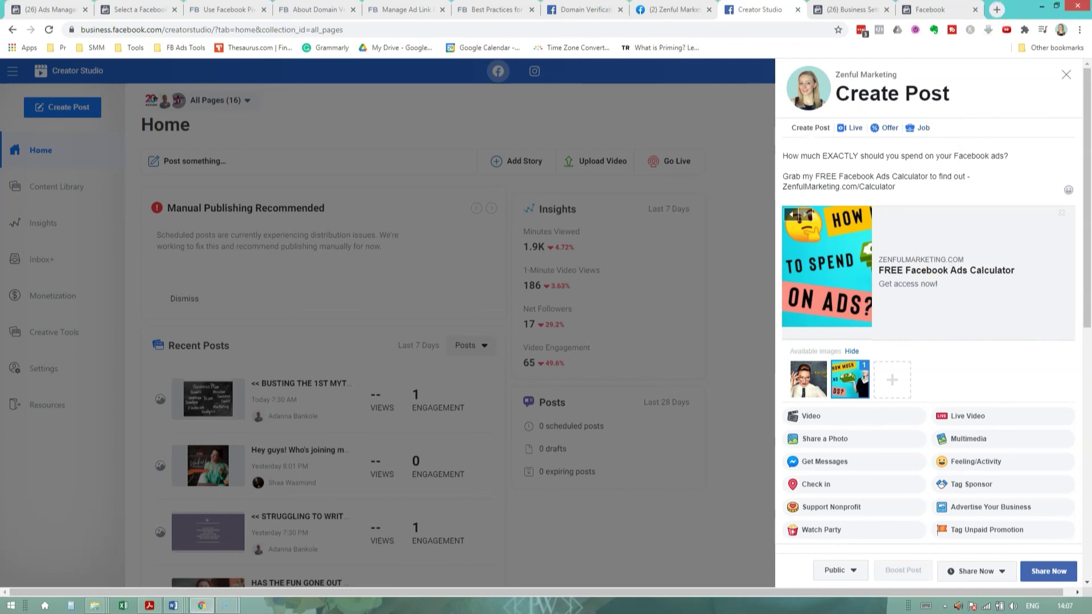
# Step: From the YS ZM Pixel settings in Events Manager, go to the zenfulmarketing.com domain in Business Settings
pyautogui.click(933, 10)
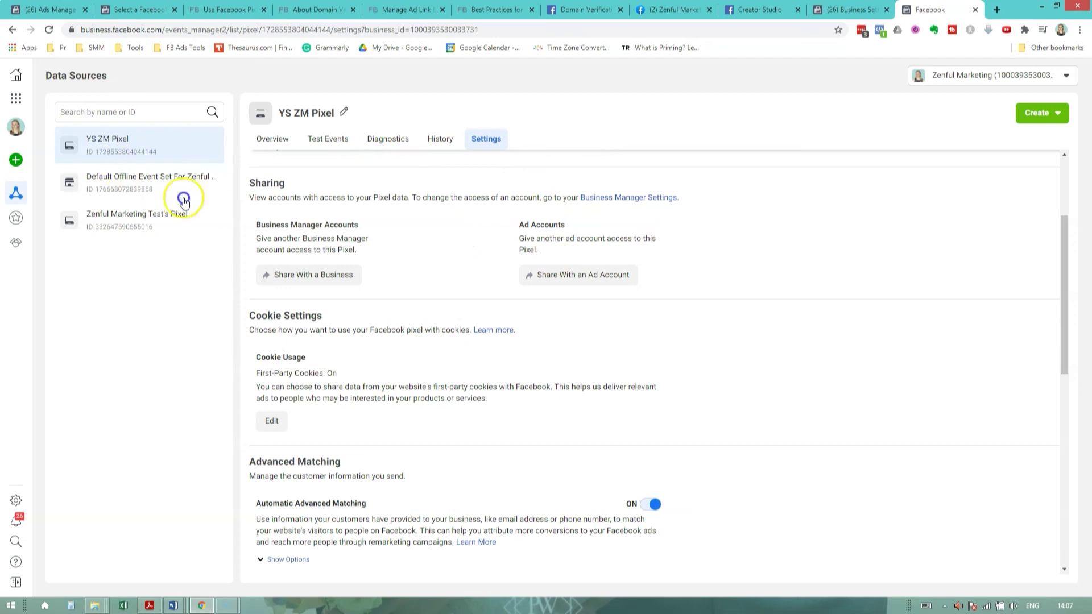
pyautogui.click(181, 122)
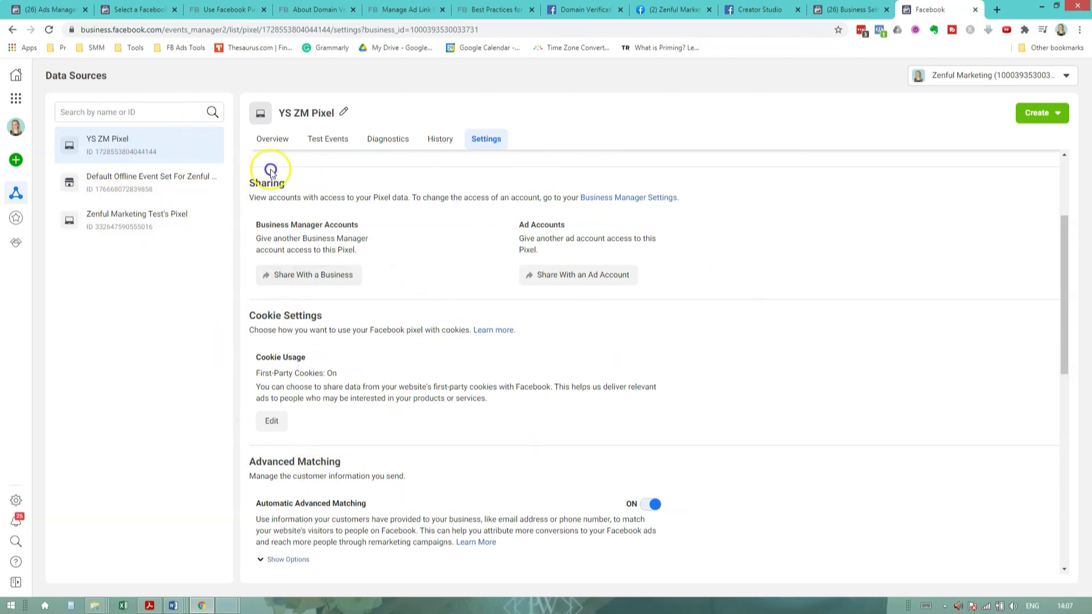
pyautogui.click(178, 216)
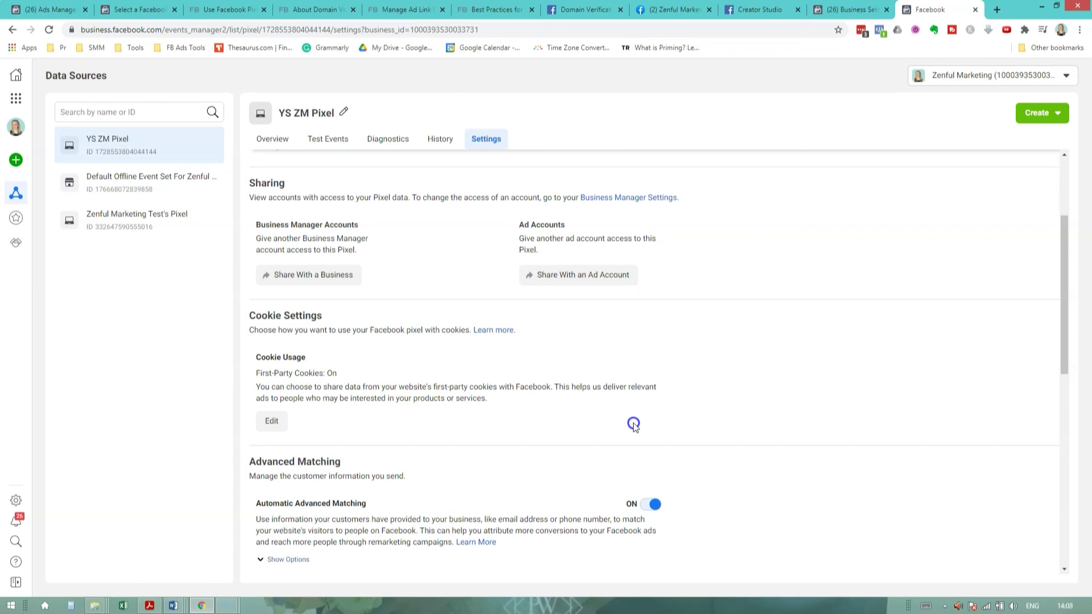
# Step: Show the Domain Access tab with the Manage Ad Link Editing explanation for zenfulmarketing.com
pyautogui.click(831, 13)
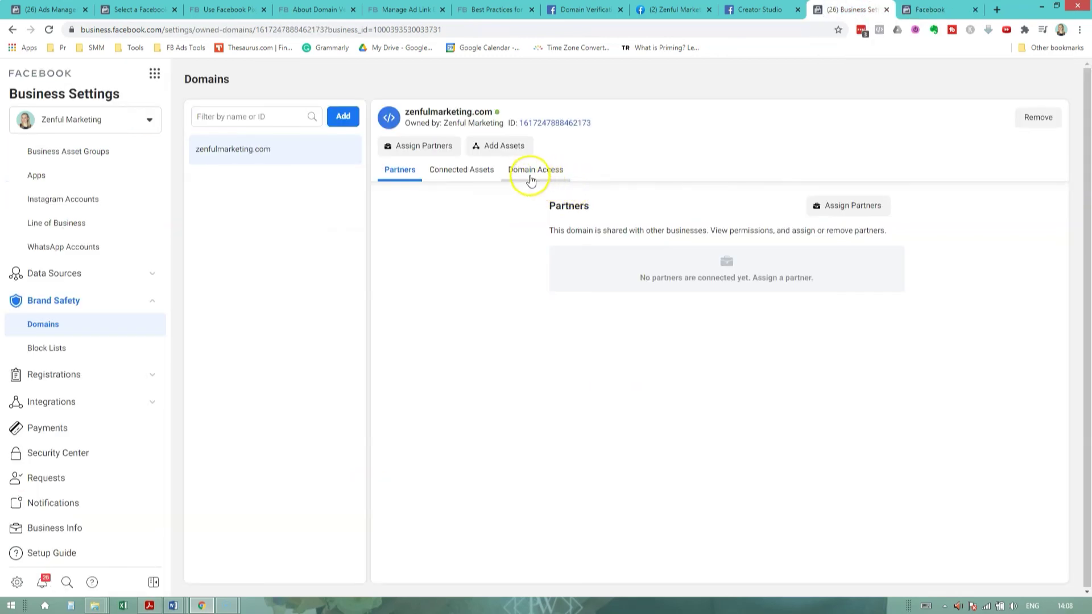
pyautogui.click(530, 177)
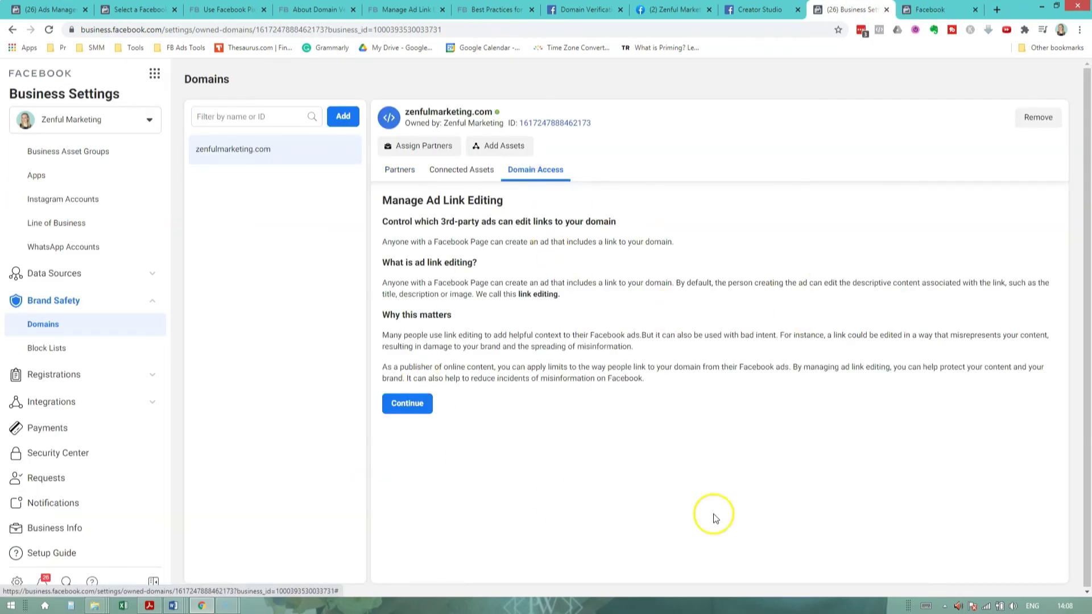